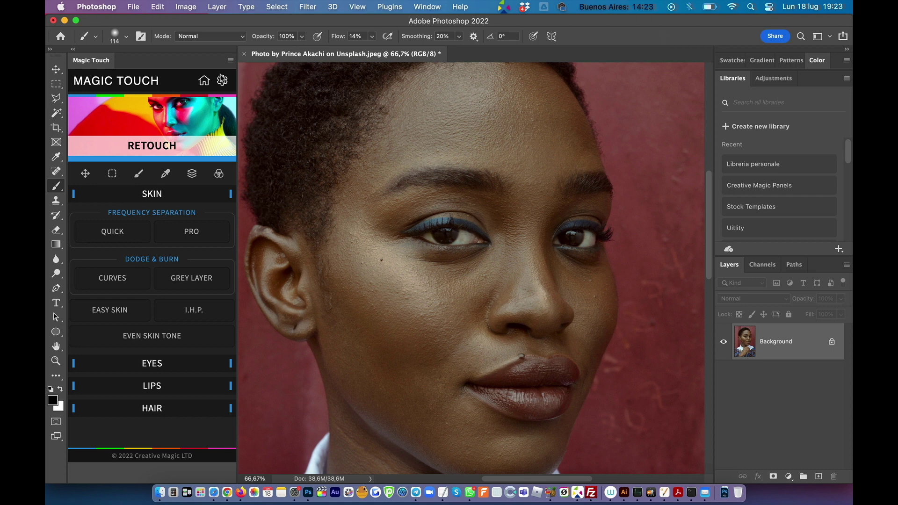
Return to the Magic Touch home menu showing the Retouch, Looks, Face Warp, Effects, Finish and Utilities tiles
{"action": "left_click", "coordinate": [203, 81]}
{"action": "mouse_move", "coordinate": [140, 126]}
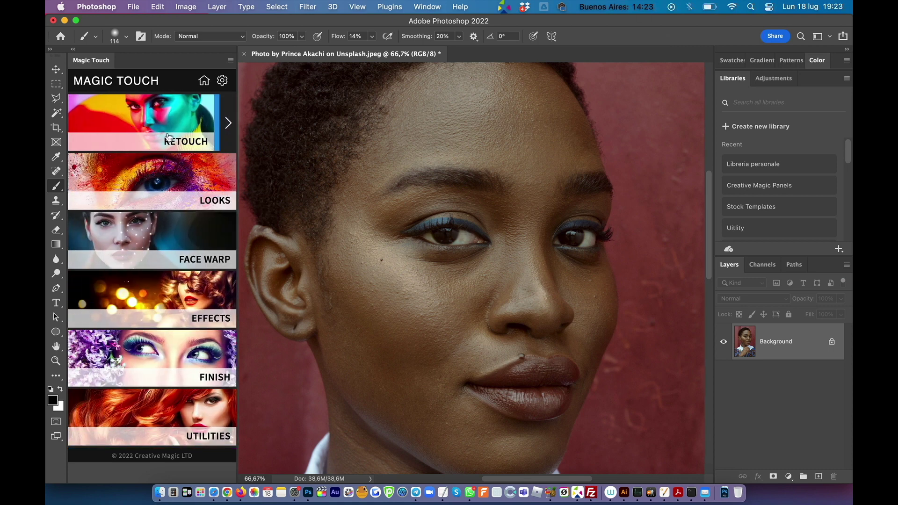
{"action": "mouse_move", "coordinate": [172, 179]}
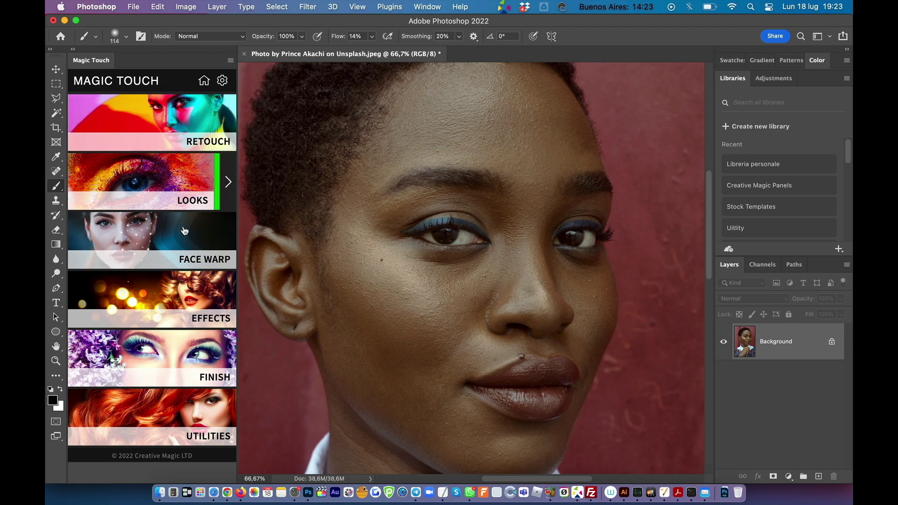
{"action": "mouse_move", "coordinate": [185, 265]}
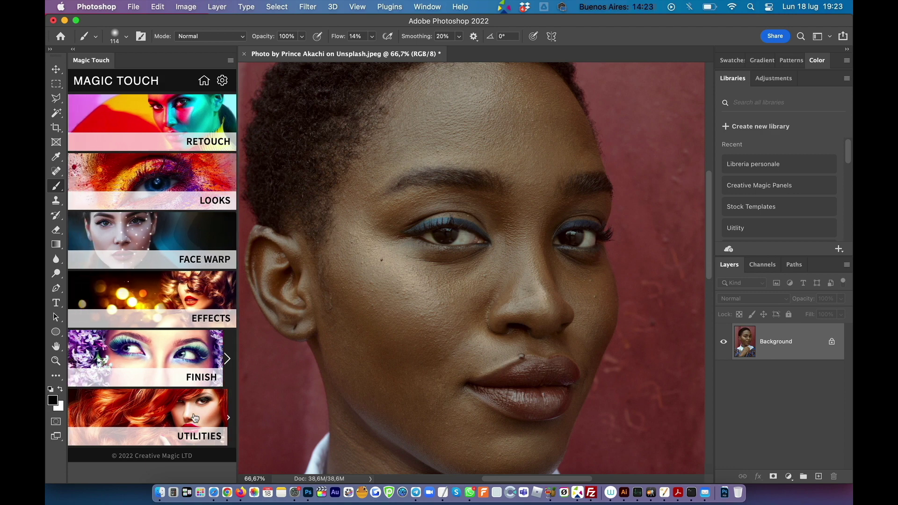
{"action": "mouse_move", "coordinate": [187, 434]}
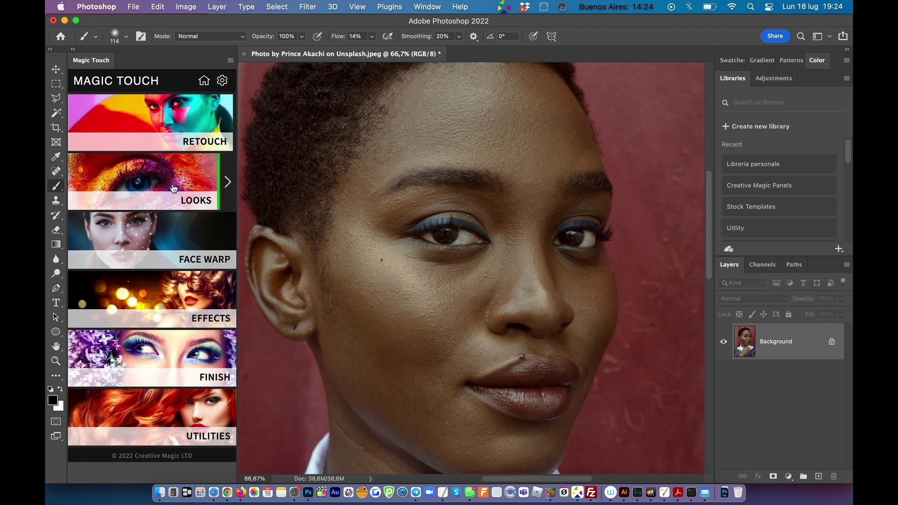
Open the Retouch category to list skin tools such as Easy Skin and I.H.P
{"action": "left_click", "coordinate": [181, 122]}
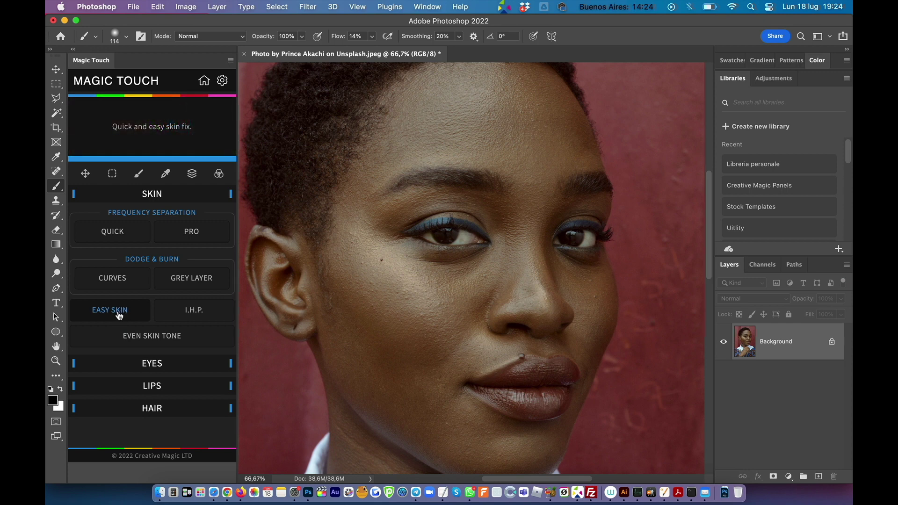
{"action": "left_click", "coordinate": [116, 311]}
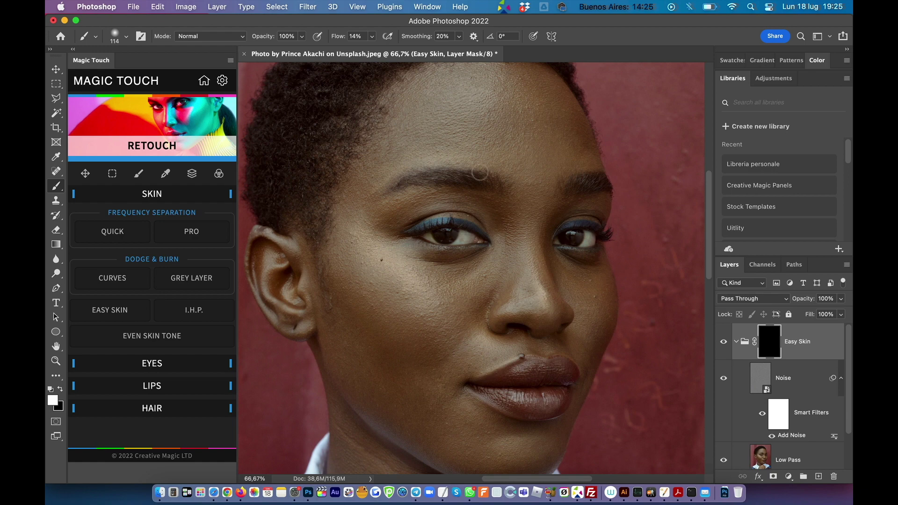
Enlarge the brush, raise flow to about 50%, and paint white over the cheek and jaw
{"action": "right_click", "coordinate": [422, 284]}
{"action": "left_click_drag", "start_coordinate": [518, 118], "coordinate": [540, 117]}
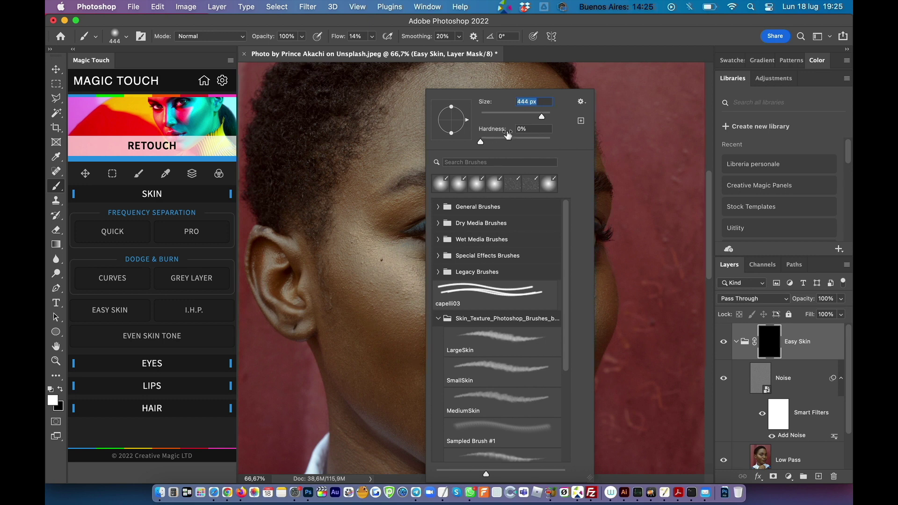
{"action": "left_click", "coordinate": [585, 45]}
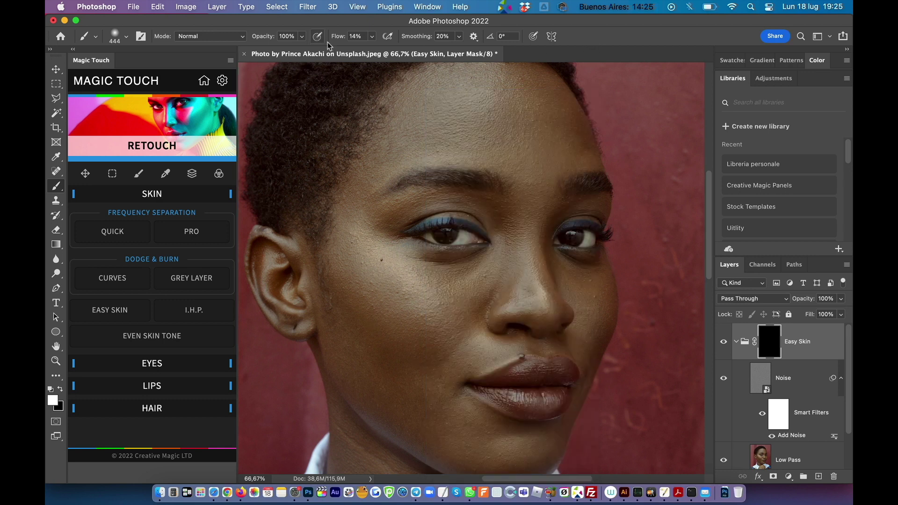
{"action": "left_click", "coordinate": [373, 40]}
{"action": "left_click_drag", "start_coordinate": [376, 51], "coordinate": [390, 52]}
{"action": "left_click", "coordinate": [603, 29]}
{"action": "mouse_move", "coordinate": [306, 251]}
{"action": "left_mouse_down"}
{"action": "mouse_move", "coordinate": [308, 313]}
{"action": "mouse_move", "coordinate": [317, 318]}
{"action": "left_mouse_up"}
{"action": "mouse_move", "coordinate": [454, 295]}
{"action": "left_mouse_down"}
{"action": "mouse_move", "coordinate": [376, 302]}
{"action": "mouse_move", "coordinate": [397, 313]}
{"action": "mouse_move", "coordinate": [371, 301]}
{"action": "mouse_move", "coordinate": [375, 374]}
{"action": "mouse_move", "coordinate": [402, 388]}
{"action": "mouse_move", "coordinate": [446, 299]}
{"action": "mouse_move", "coordinate": [402, 327]}
{"action": "mouse_move", "coordinate": [463, 303]}
{"action": "mouse_move", "coordinate": [405, 399]}
{"action": "left_mouse_up"}
Shrink the brush from 444 px to 198 px
{"action": "right_click", "coordinate": [432, 257]}
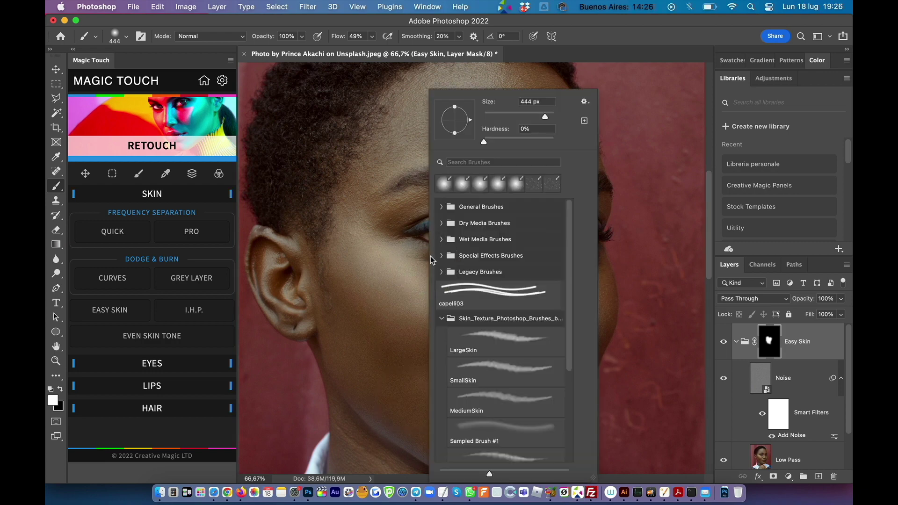
{"action": "left_click_drag", "start_coordinate": [544, 117], "coordinate": [536, 116]}
{"action": "left_click", "coordinate": [542, 101]}
{"action": "left_click", "coordinate": [579, 39]}
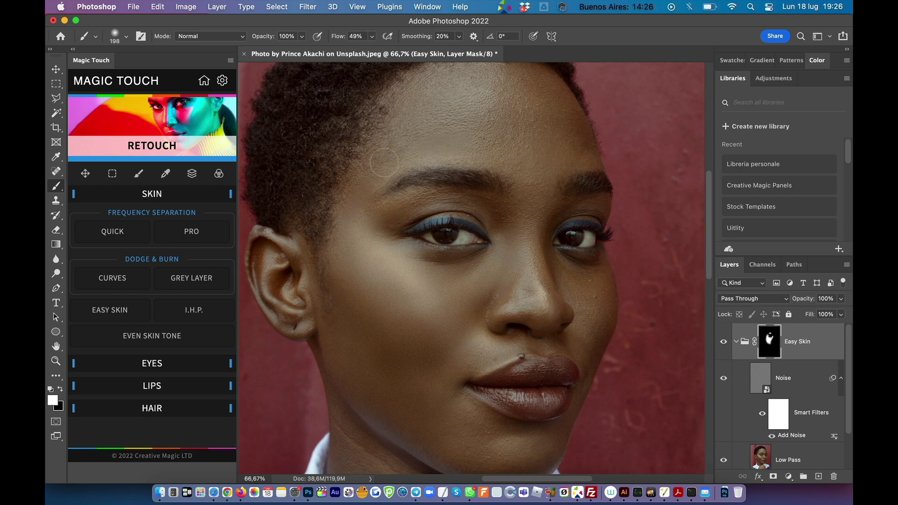
Paint smoothing from forehead to cheek, then under the eye at 200% zoom
{"action": "mouse_move", "coordinate": [422, 137]}
{"action": "left_mouse_down"}
{"action": "mouse_move", "coordinate": [423, 225]}
{"action": "mouse_move", "coordinate": [436, 203]}
{"action": "mouse_move", "coordinate": [397, 210]}
{"action": "mouse_move", "coordinate": [405, 206]}
{"action": "mouse_move", "coordinate": [341, 295]}
{"action": "left_mouse_up"}
{"action": "key", "text": "super+equal"}
{"action": "key", "text": "super+equal"}
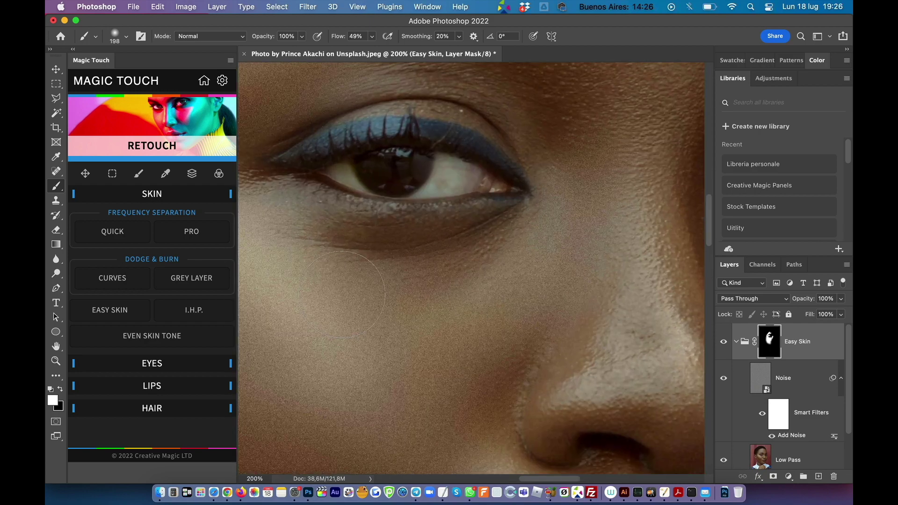
{"action": "mouse_move", "coordinate": [490, 275]}
{"action": "left_mouse_down"}
{"action": "mouse_move", "coordinate": [511, 257]}
{"action": "mouse_move", "coordinate": [463, 262]}
{"action": "mouse_move", "coordinate": [510, 257]}
{"action": "mouse_move", "coordinate": [517, 335]}
{"action": "left_mouse_up"}
{"action": "scroll", "coordinate": [518, 336], "scroll_direction": "up", "scroll_amount": 5}
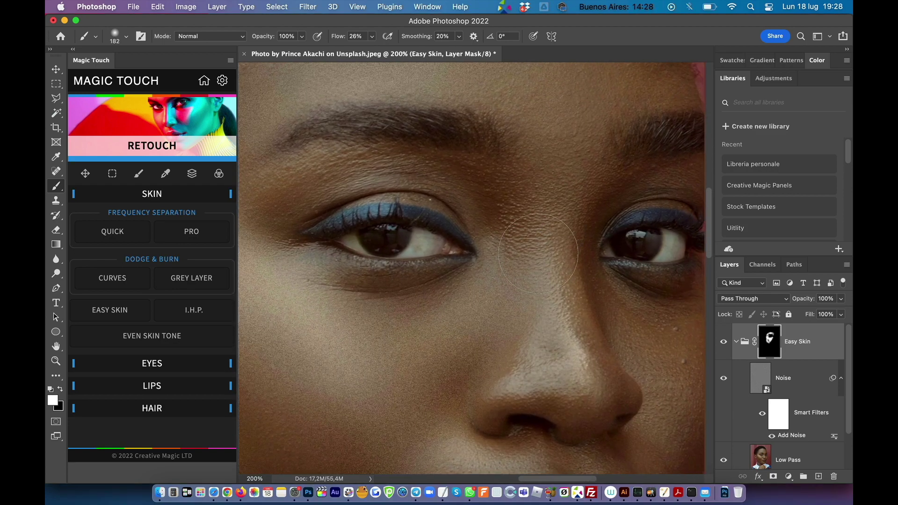
Shrink the brush to 121 px, work around the face, then zoom back to 100%
{"action": "right_click", "coordinate": [541, 254]}
{"action": "left_click_drag", "start_coordinate": [650, 119], "coordinate": [638, 116]}
{"action": "key", "text": "Return"}
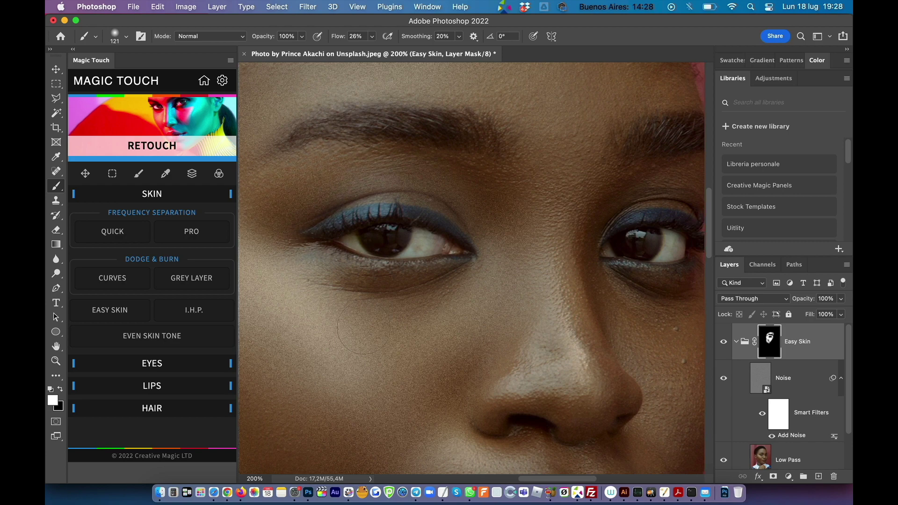
{"action": "scroll", "coordinate": [505, 290], "scroll_direction": "up", "scroll_amount": 4}
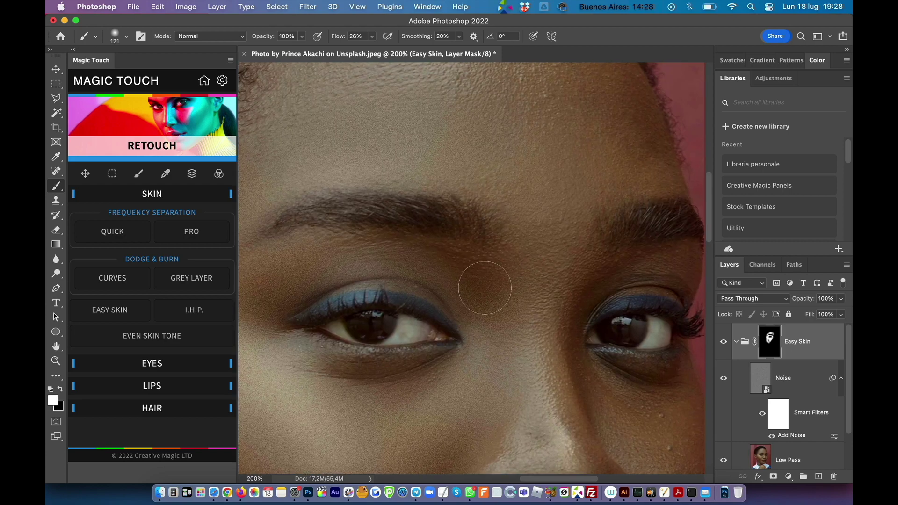
{"action": "scroll", "coordinate": [537, 257], "scroll_direction": "down", "scroll_amount": 6}
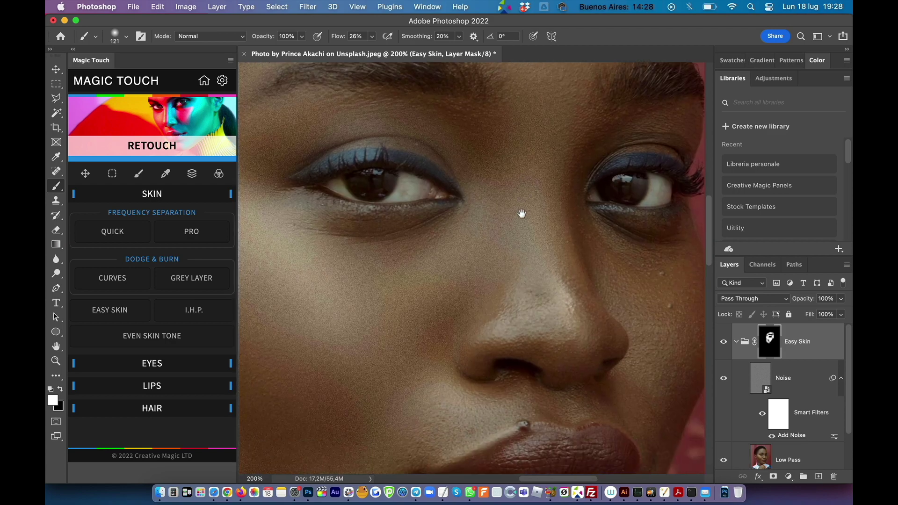
{"action": "scroll", "coordinate": [479, 280], "scroll_direction": "down", "scroll_amount": 4}
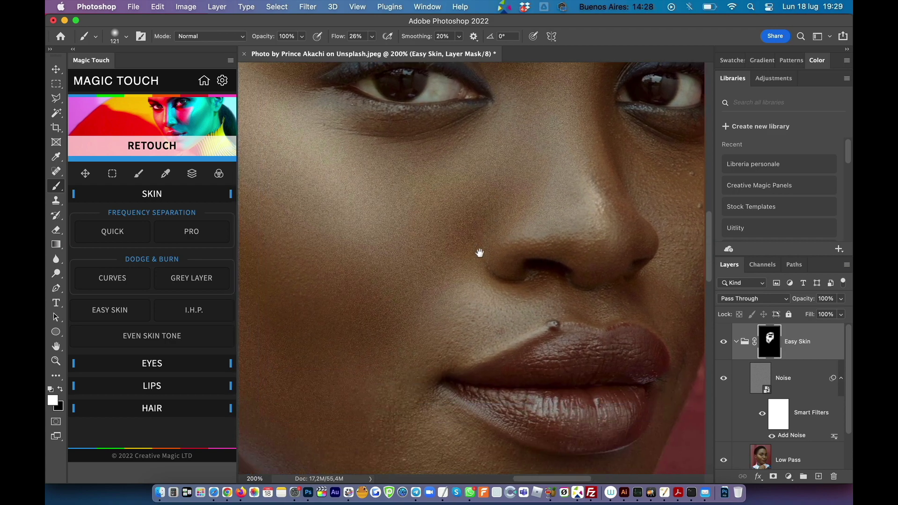
{"action": "scroll", "coordinate": [439, 261], "scroll_direction": "down", "scroll_amount": 4}
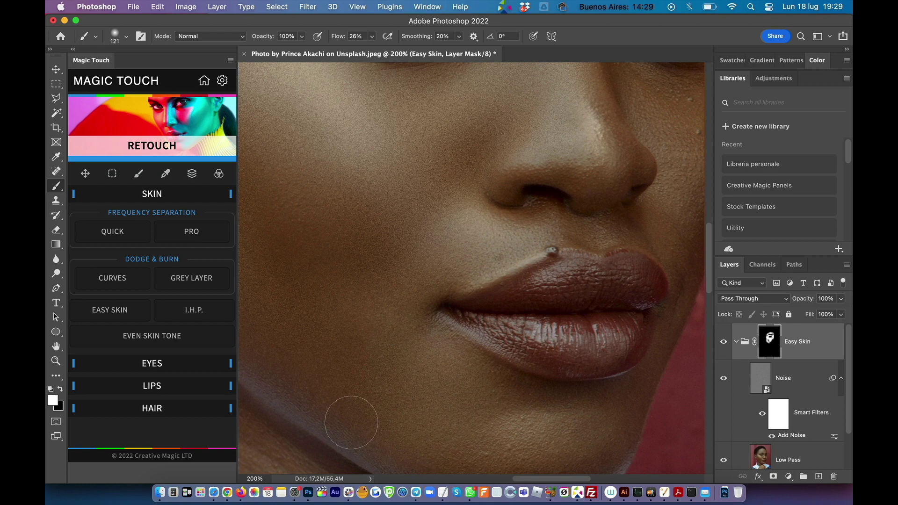
{"action": "scroll", "coordinate": [343, 412], "scroll_direction": "down", "scroll_amount": 4}
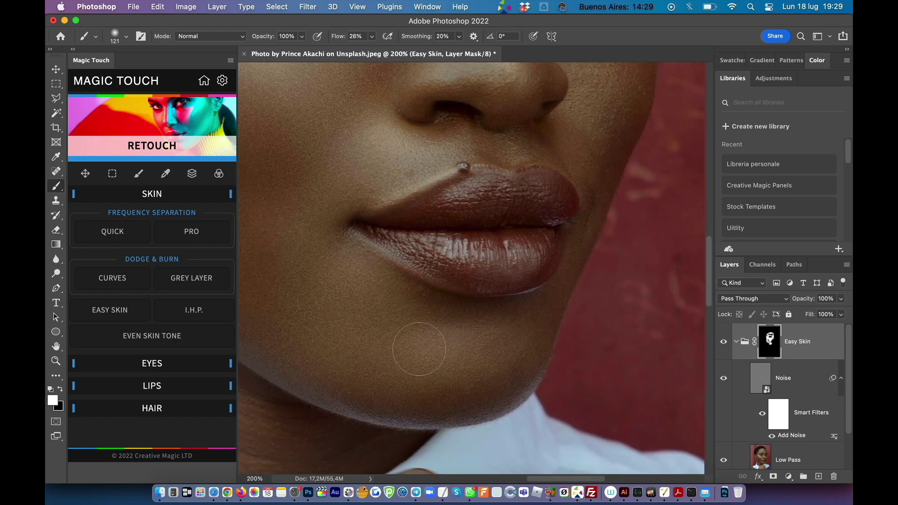
{"action": "scroll", "coordinate": [460, 304], "scroll_direction": "left", "scroll_amount": 6}
{"action": "scroll", "coordinate": [460, 304], "scroll_direction": "up", "scroll_amount": 2}
{"action": "key", "text": "super+minus"}
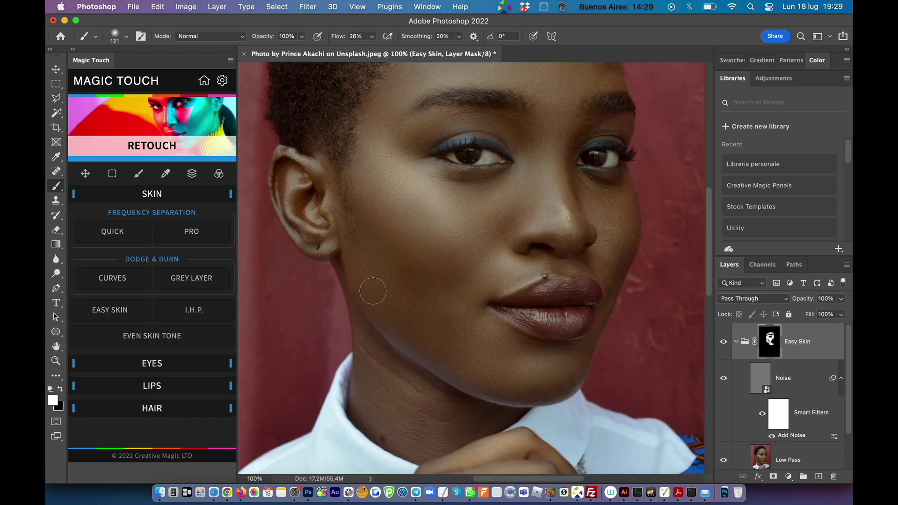
{"action": "scroll", "coordinate": [431, 201], "scroll_direction": "up", "scroll_amount": 2}
{"action": "scroll", "coordinate": [431, 201], "scroll_direction": "right", "scroll_amount": 2}
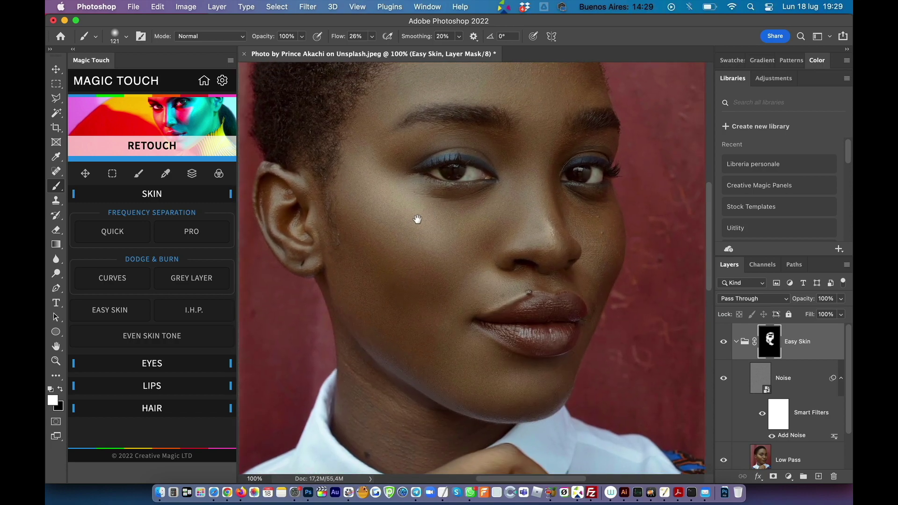
{"action": "scroll", "coordinate": [438, 242], "scroll_direction": "up", "scroll_amount": 2}
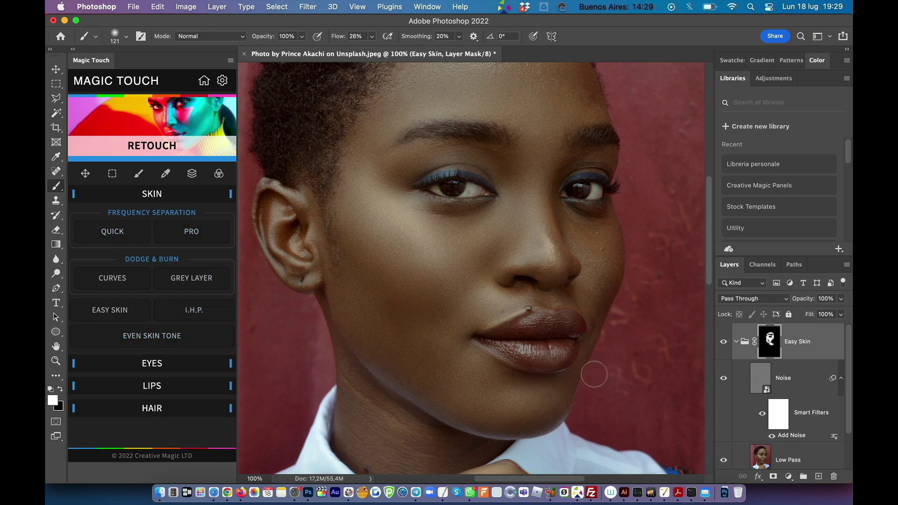
Collapse and hide the Easy Skin group, and select the Background layer
{"action": "left_click", "coordinate": [735, 341]}
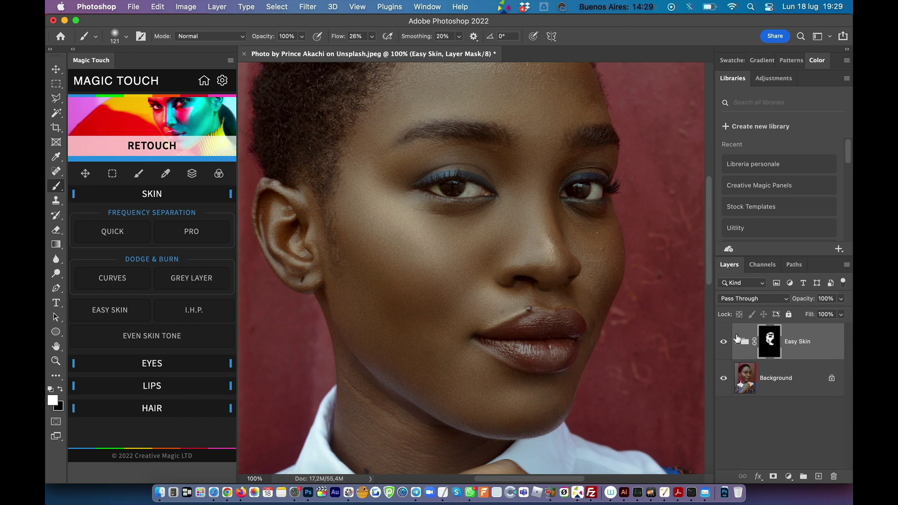
{"action": "left_click", "coordinate": [724, 344]}
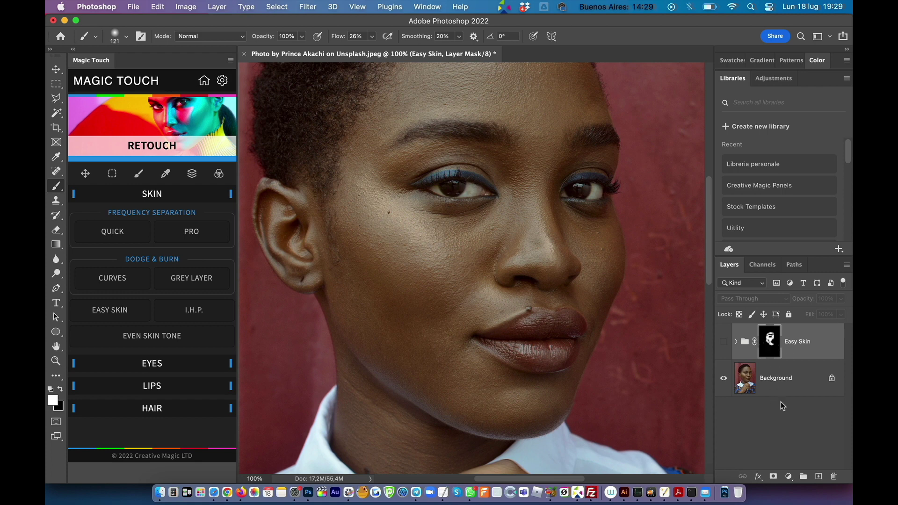
{"action": "left_click", "coordinate": [772, 381]}
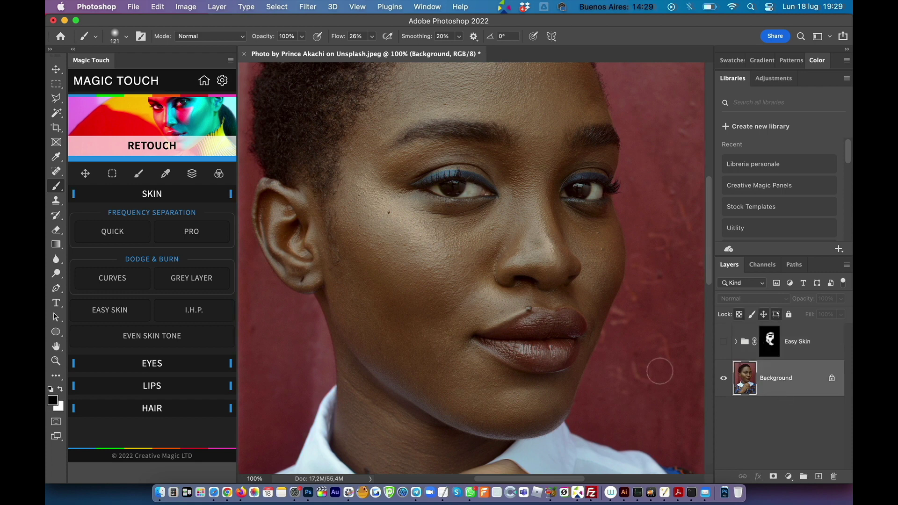
Run the I.H.P. smoothing action and adjust its Gaussian Blur radius, entering 18
{"action": "left_click", "coordinate": [195, 316]}
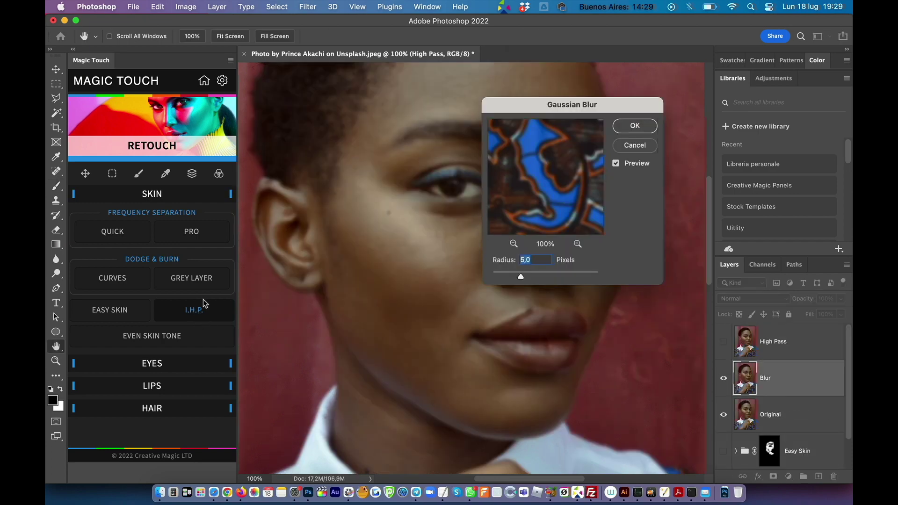
{"action": "left_click_drag", "start_coordinate": [602, 108], "coordinate": [605, 143]}
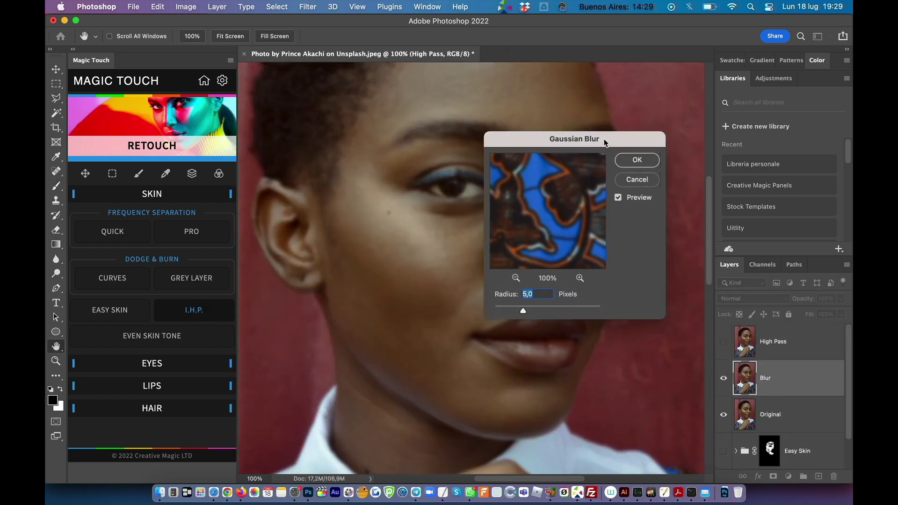
{"action": "mouse_move", "coordinate": [523, 311]}
{"action": "left_mouse_down"}
{"action": "mouse_move", "coordinate": [549, 313]}
{"action": "mouse_move", "coordinate": [527, 311]}
{"action": "mouse_move", "coordinate": [539, 311]}
{"action": "left_mouse_up"}
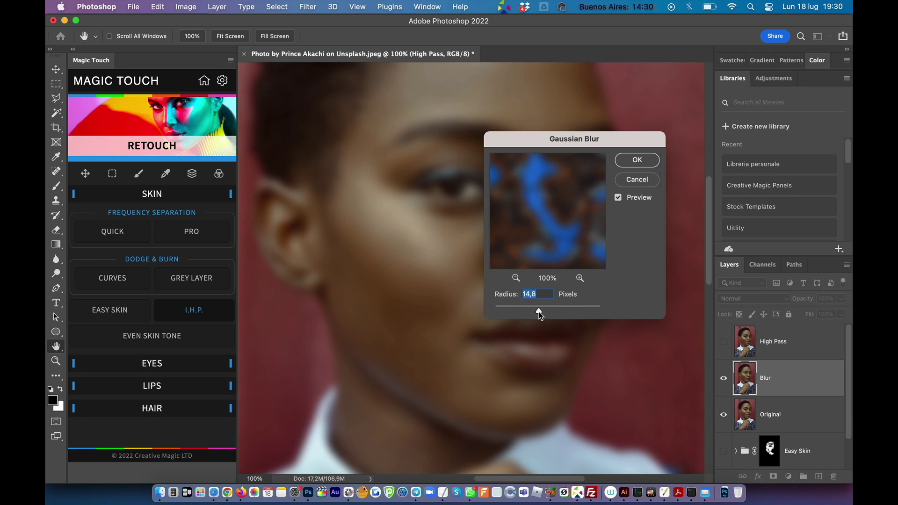
{"action": "type", "text": "18"}
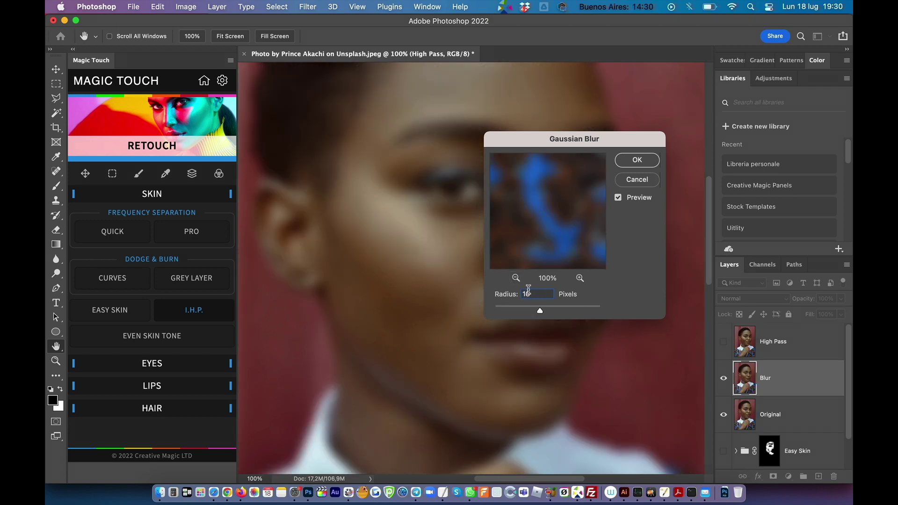
{"action": "key", "text": "Tab"}
Confirm a 17 px blur radius and turn the Easy Skin group back on
{"action": "type", "text": "17"}
{"action": "left_click", "coordinate": [636, 161]}
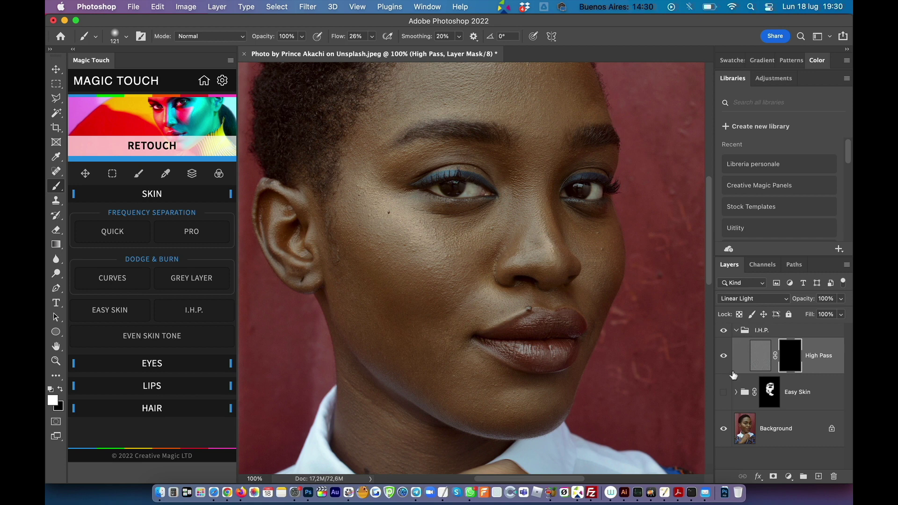
{"action": "left_click", "coordinate": [724, 395]}
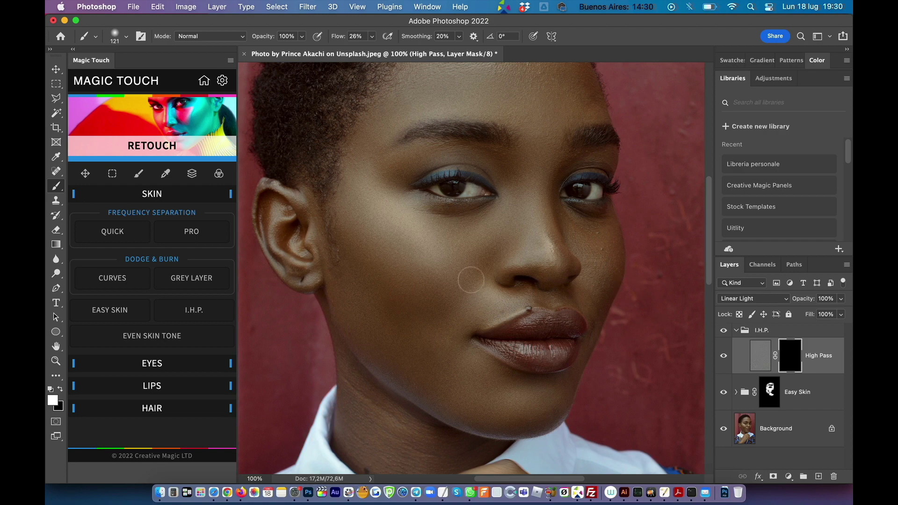
At 200% zoom with a 162 px brush, paint the High Pass mask down the cheek
{"action": "key", "text": "super+plus"}
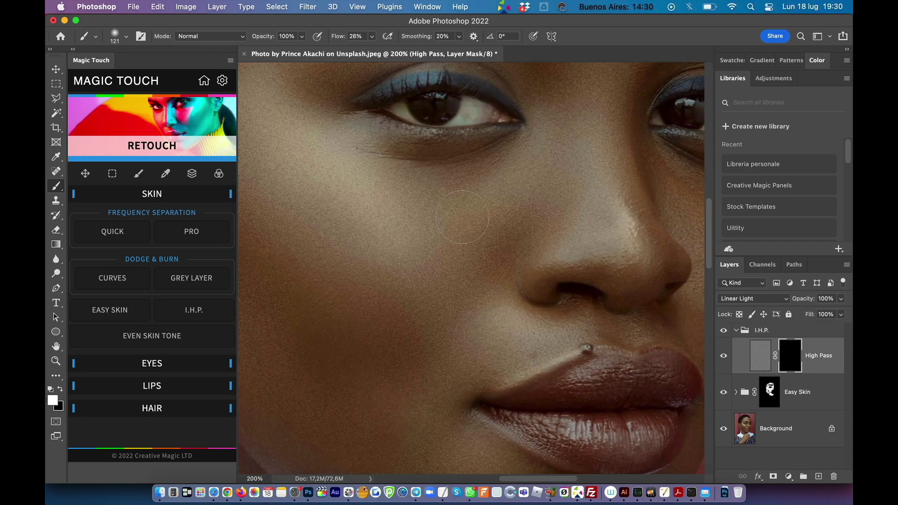
{"action": "right_click", "coordinate": [572, 104]}
{"action": "left_click_drag", "start_coordinate": [574, 117], "coordinate": [578, 117]}
{"action": "key", "text": "Return"}
{"action": "mouse_move", "coordinate": [545, 172]}
{"action": "left_mouse_down"}
{"action": "mouse_move", "coordinate": [486, 234]}
{"action": "mouse_move", "coordinate": [500, 187]}
{"action": "mouse_move", "coordinate": [479, 187]}
{"action": "mouse_move", "coordinate": [503, 217]}
{"action": "left_mouse_up"}
{"action": "scroll", "coordinate": [503, 217], "scroll_direction": "left", "scroll_amount": 5}
{"action": "scroll", "coordinate": [502, 217], "scroll_direction": "up", "scroll_amount": 2}
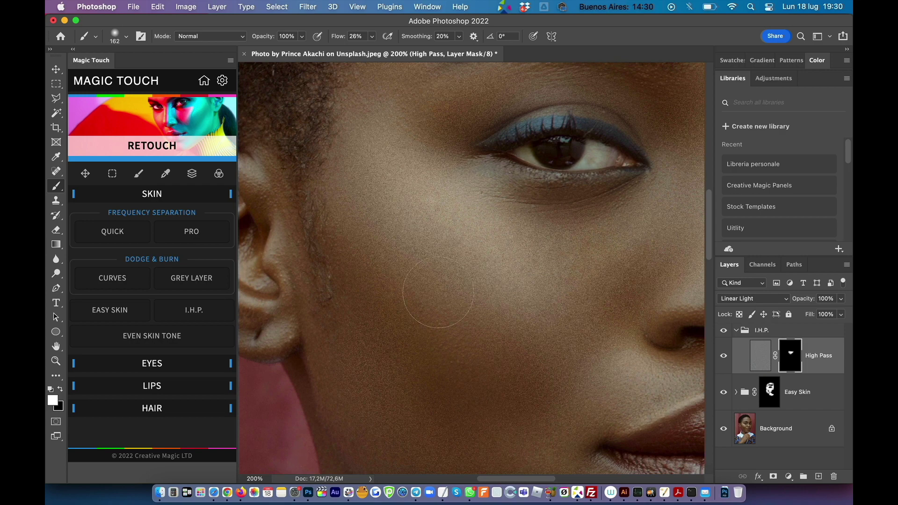
{"action": "mouse_move", "coordinate": [368, 221]}
{"action": "left_mouse_down"}
{"action": "mouse_move", "coordinate": [421, 374]}
{"action": "mouse_move", "coordinate": [477, 399]}
{"action": "mouse_move", "coordinate": [533, 371]}
{"action": "left_mouse_up"}
{"action": "scroll", "coordinate": [503, 224], "scroll_direction": "down", "scroll_amount": 3}
{"action": "scroll", "coordinate": [503, 224], "scroll_direction": "down", "scroll_amount": 3}
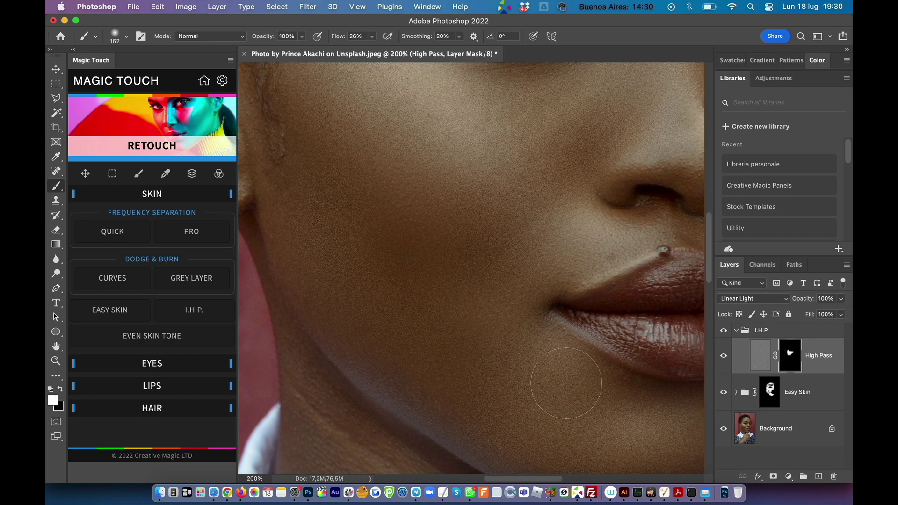
{"action": "scroll", "coordinate": [495, 238], "scroll_direction": "up", "scroll_amount": 2}
Move to the forehead, target the Easy Skin mask, and shrink the brush to 81 px
{"action": "left_click_drag", "start_coordinate": [495, 237], "coordinate": [418, 365]}
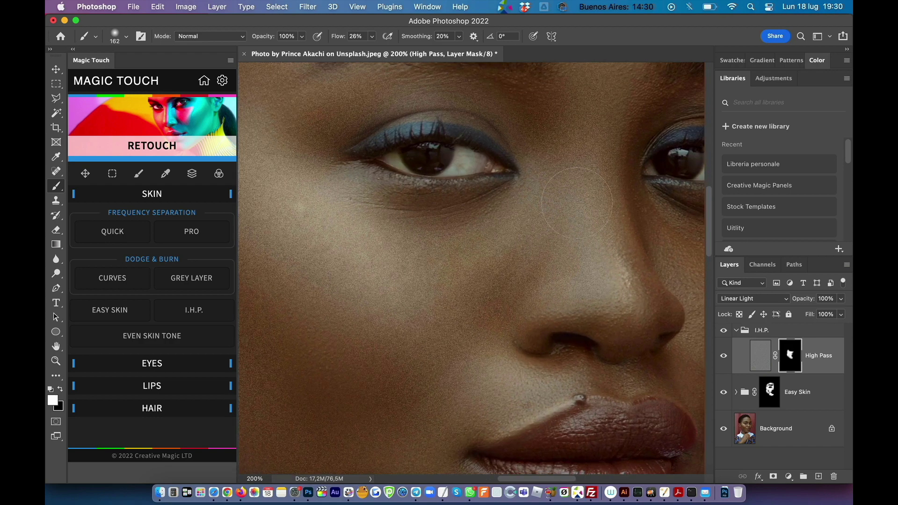
{"action": "left_click_drag", "start_coordinate": [582, 162], "coordinate": [571, 330]}
{"action": "left_click_drag", "start_coordinate": [501, 171], "coordinate": [543, 186]}
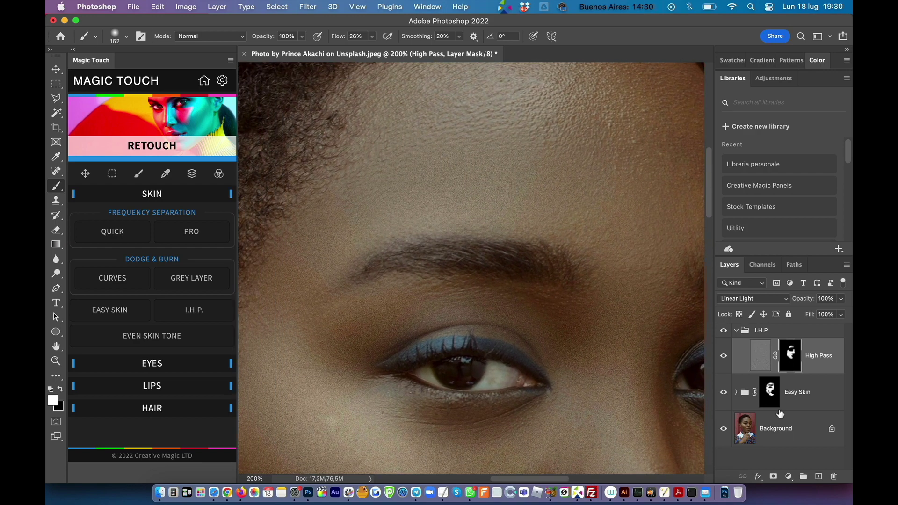
{"action": "key", "text": "alt+bracketleft"}
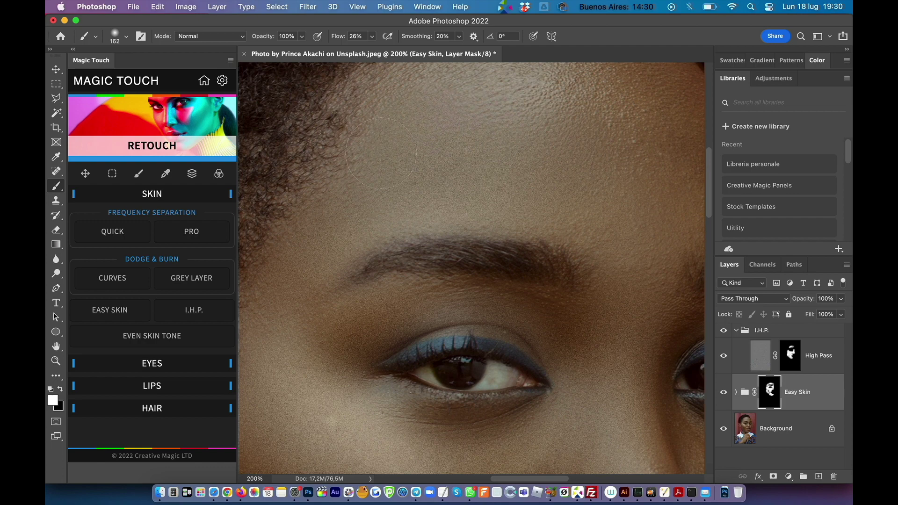
{"action": "left_click_drag", "start_coordinate": [581, 142], "coordinate": [615, 209]}
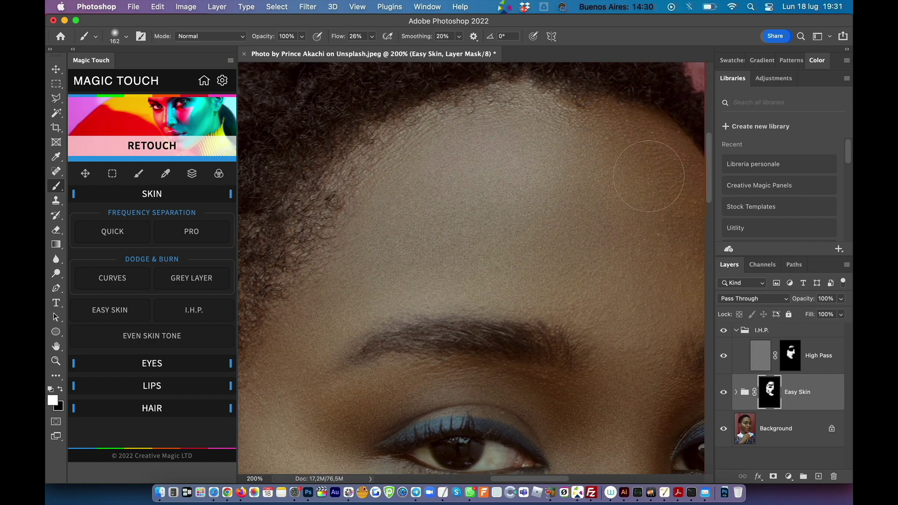
{"action": "scroll", "coordinate": [584, 140], "scroll_direction": "down", "scroll_amount": 5}
{"action": "scroll", "coordinate": [585, 141], "scroll_direction": "left", "scroll_amount": 3}
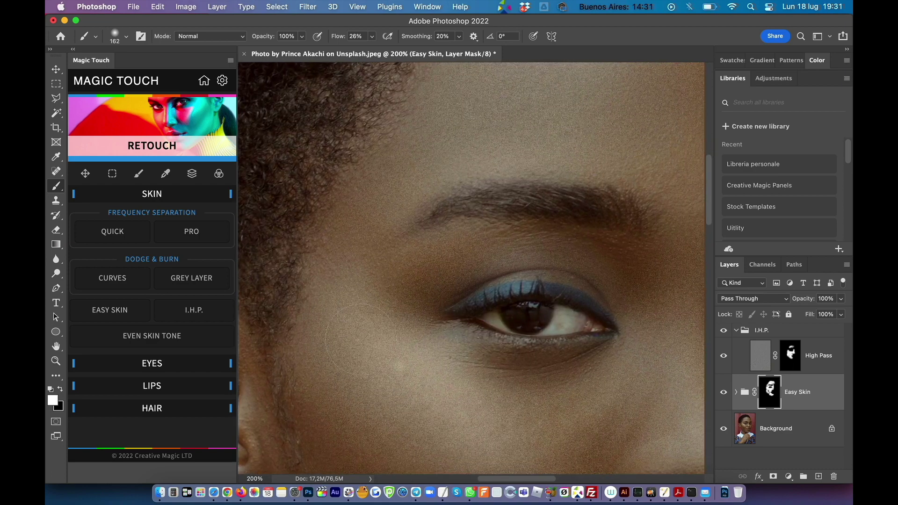
{"action": "right_click", "coordinate": [371, 338]}
{"action": "left_click_drag", "start_coordinate": [491, 120], "coordinate": [473, 120]}
{"action": "key", "text": "Return"}
Target the High Pass mask again and bring the ear area into view
{"action": "left_click", "coordinate": [737, 352]}
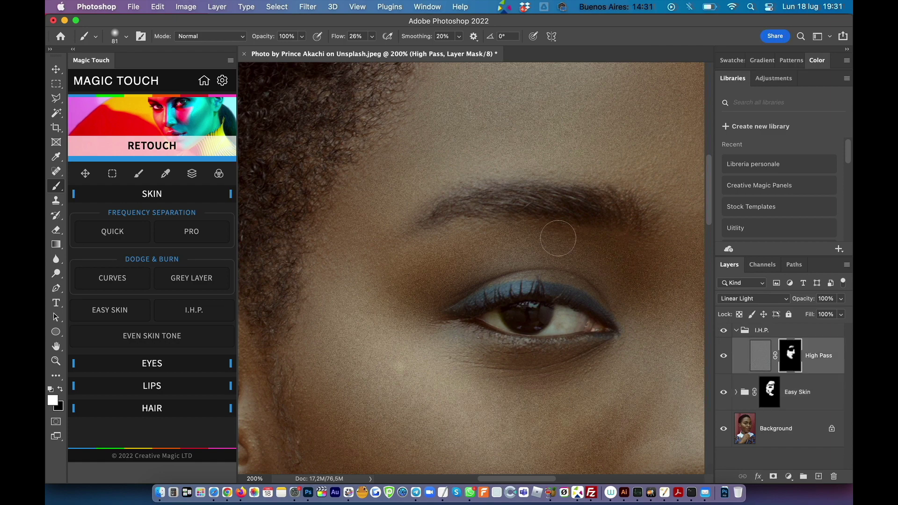
{"action": "scroll", "coordinate": [415, 262], "scroll_direction": "down", "scroll_amount": 4}
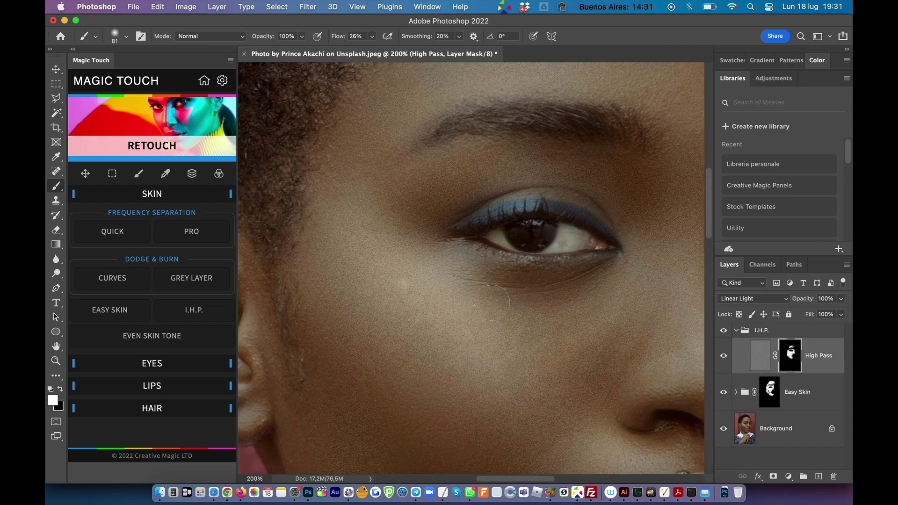
{"action": "scroll", "coordinate": [570, 366], "scroll_direction": "down", "scroll_amount": 4}
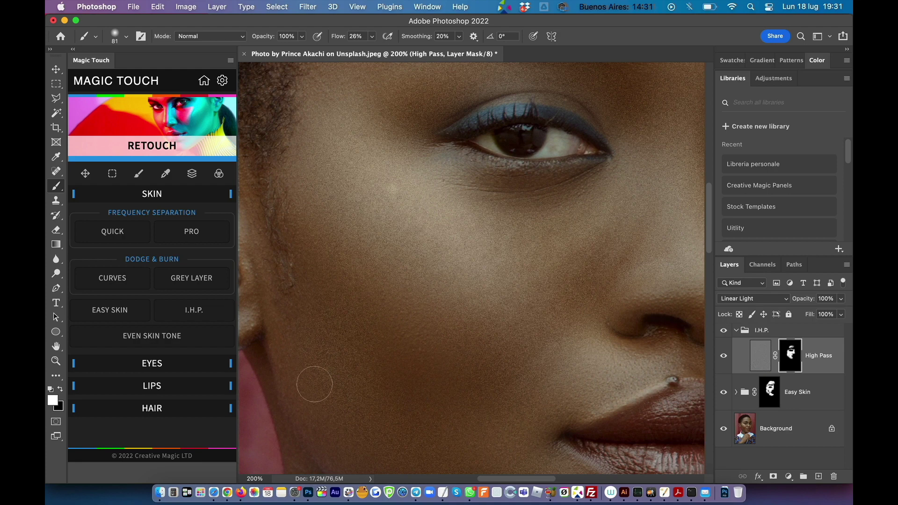
{"action": "left_click_drag", "start_coordinate": [391, 220], "coordinate": [505, 238]}
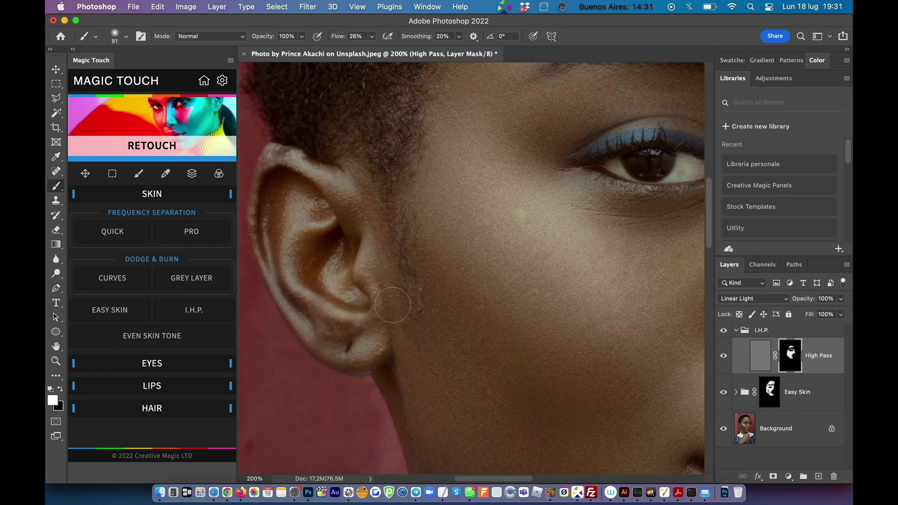
{"action": "scroll", "coordinate": [493, 335], "scroll_direction": "down", "scroll_amount": 8}
{"action": "scroll", "coordinate": [553, 360], "scroll_direction": "up", "scroll_amount": 3}
{"action": "scroll", "coordinate": [593, 198], "scroll_direction": "right", "scroll_amount": 4}
{"action": "scroll", "coordinate": [408, 148], "scroll_direction": "up", "scroll_amount": 1}
{"action": "scroll", "coordinate": [409, 147], "scroll_direction": "down", "scroll_amount": 2}
{"action": "scroll", "coordinate": [565, 264], "scroll_direction": "up", "scroll_amount": 5}
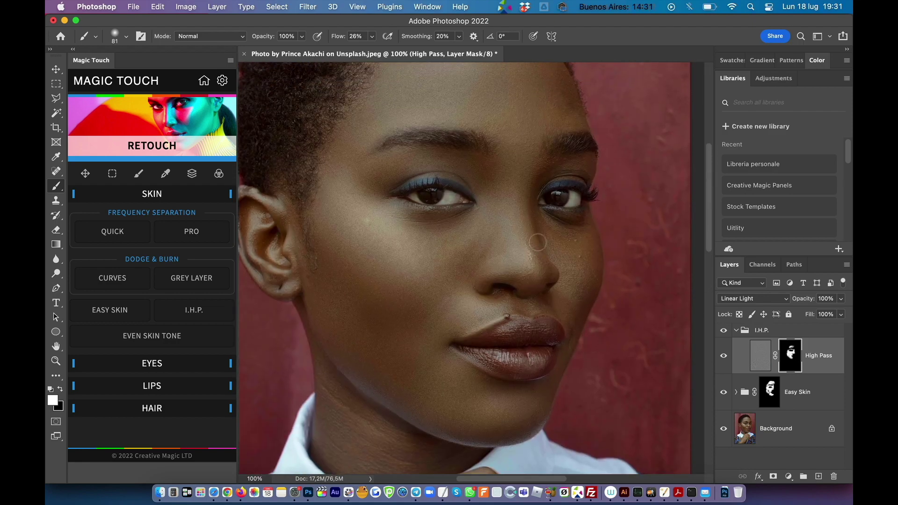
Collapse the I.H.P. group and toggle it on and off for a before/after comparison
{"action": "left_click", "coordinate": [736, 331]}
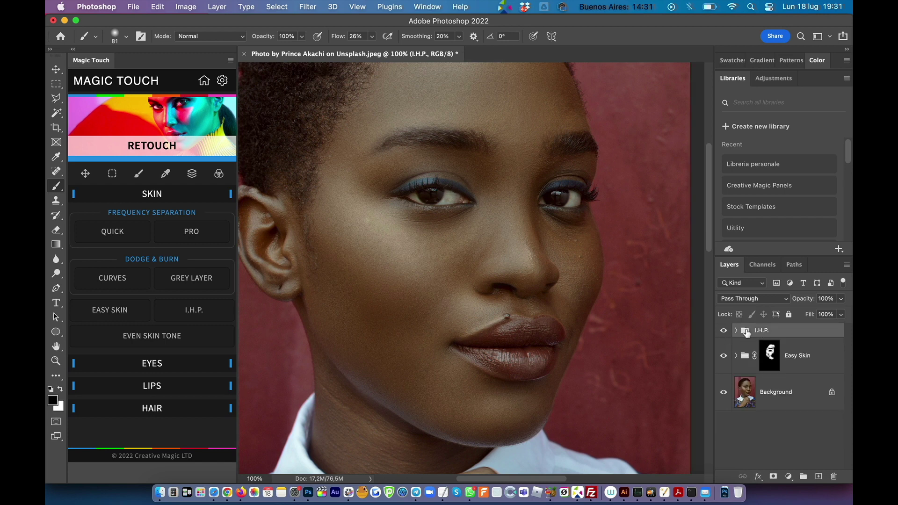
{"action": "left_click", "coordinate": [723, 331]}
{"action": "left_click", "coordinate": [723, 332]}
{"action": "left_click", "coordinate": [723, 332]}
{"action": "left_click", "coordinate": [724, 332]}
{"action": "left_click", "coordinate": [723, 332]}
{"action": "left_click", "coordinate": [723, 333]}
{"action": "left_click", "coordinate": [724, 334]}
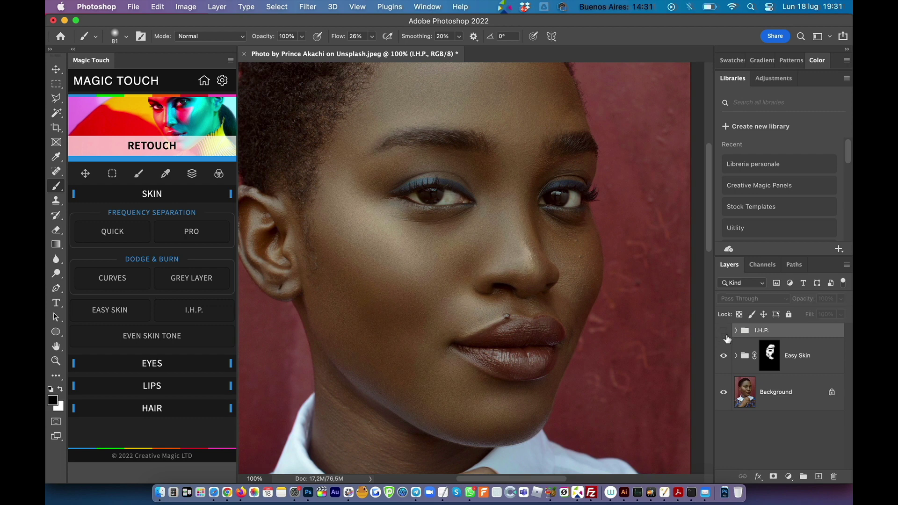
{"action": "left_click", "coordinate": [724, 332]}
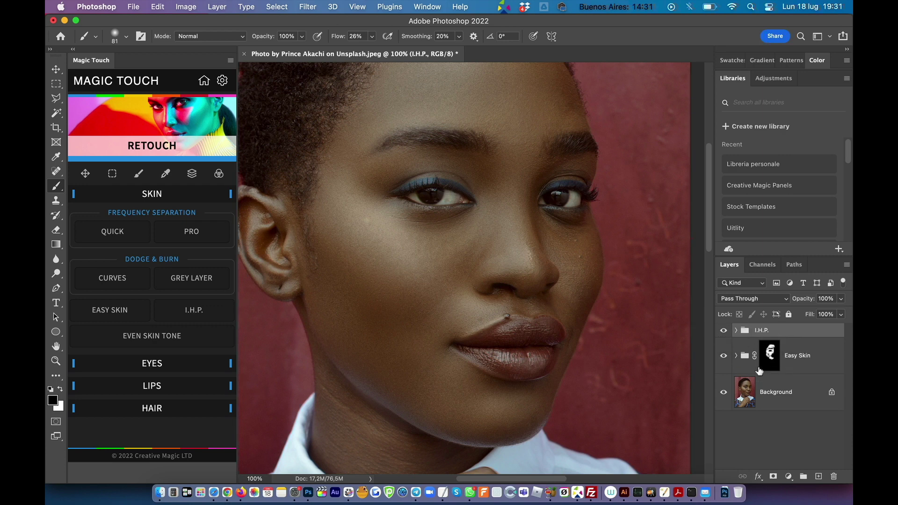
Select the Easy Skin group and lower its opacity to 91%
{"action": "left_click", "coordinate": [816, 361]}
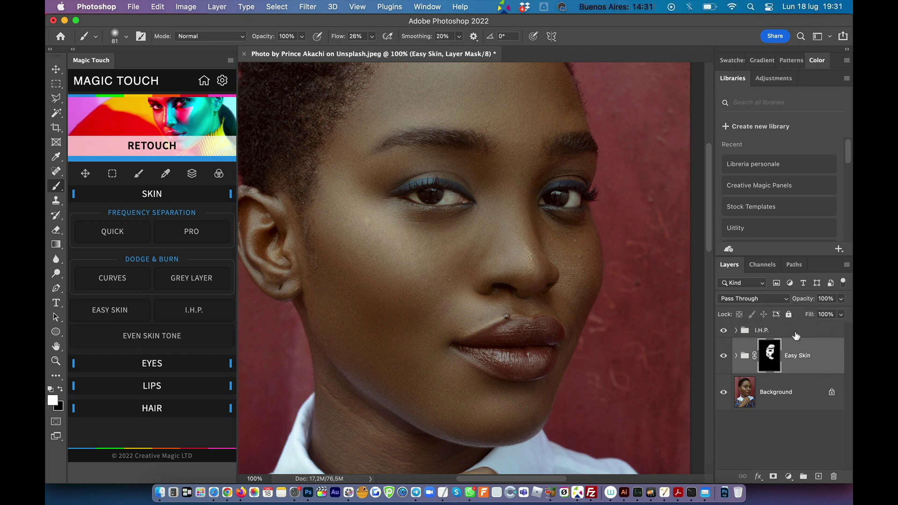
{"action": "left_click", "coordinate": [816, 369]}
{"action": "left_click", "coordinate": [840, 299]}
{"action": "mouse_move", "coordinate": [841, 313]}
{"action": "left_mouse_down"}
{"action": "mouse_move", "coordinate": [782, 314]}
{"action": "mouse_move", "coordinate": [841, 312]}
{"action": "left_mouse_up"}
Select the I.H.P. group, expand it to view High Pass, then collapse it
{"action": "left_click", "coordinate": [777, 332]}
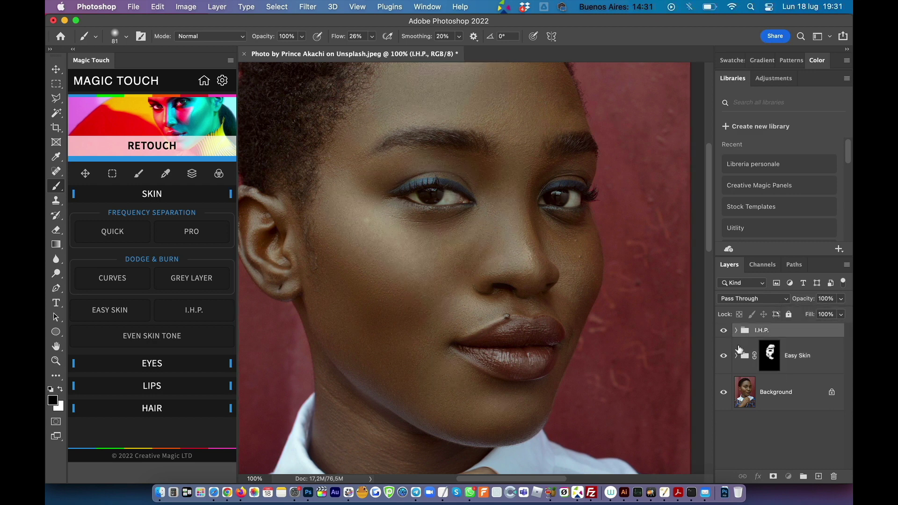
{"action": "left_click", "coordinate": [736, 330]}
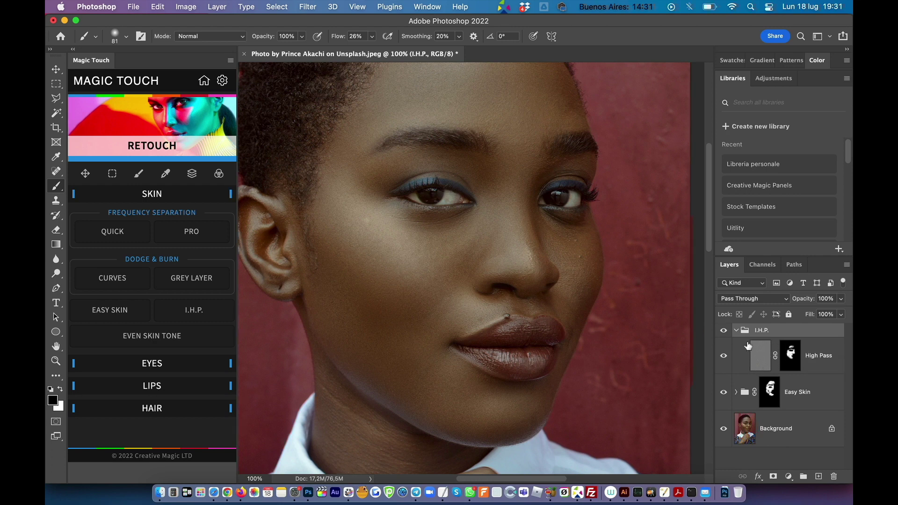
{"action": "left_click", "coordinate": [735, 331]}
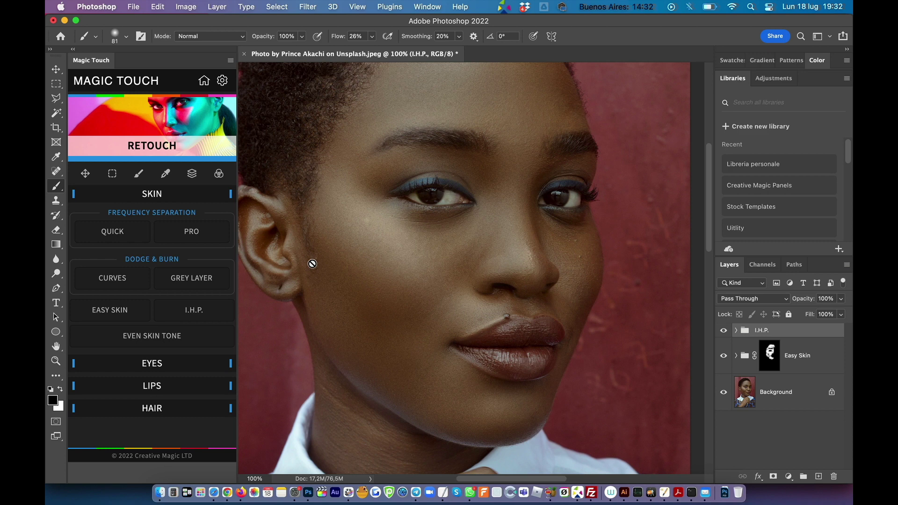
Scroll the canvas to reposition the portrait
{"action": "scroll", "coordinate": [402, 245], "scroll_direction": "up", "scroll_amount": 3}
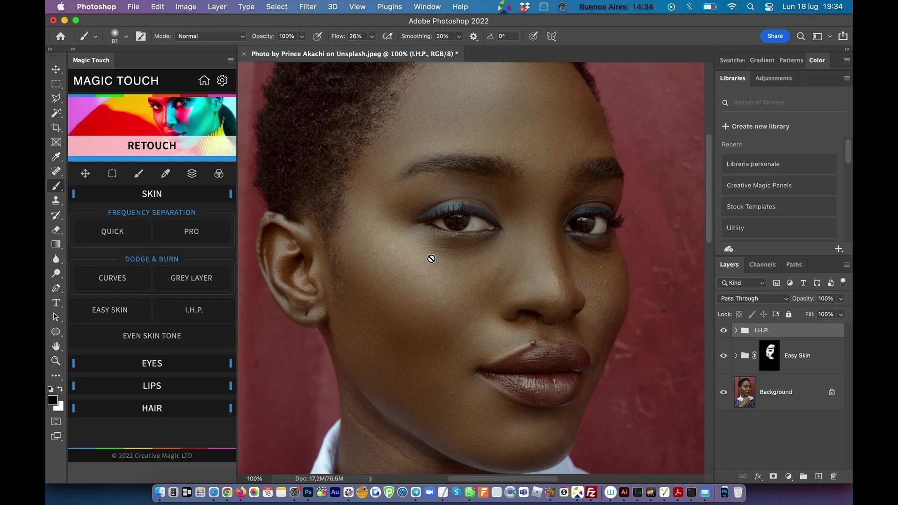
With I.H.P. hidden, paint Easy Skin smoothing over the two raised cheek spots
{"action": "left_click", "coordinate": [771, 357]}
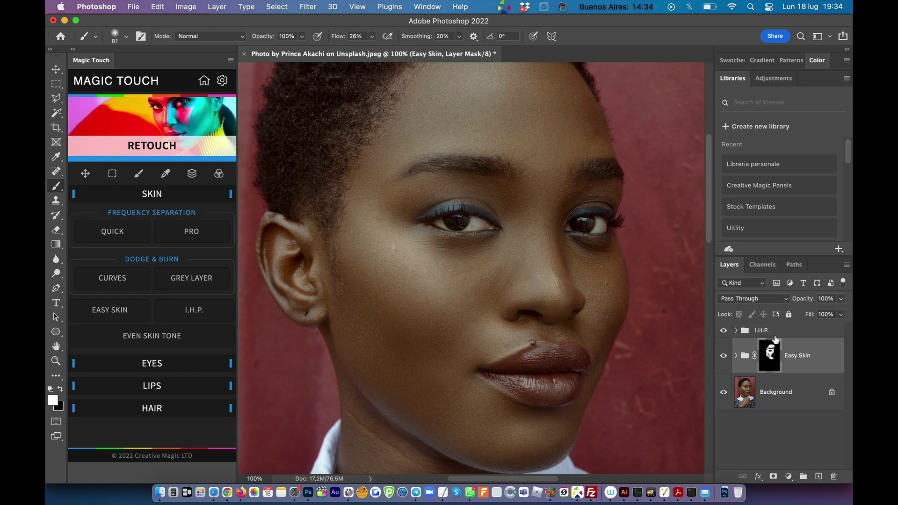
{"action": "key", "text": "super+plus"}
{"action": "key", "text": "super+plus"}
{"action": "left_click_drag", "start_coordinate": [591, 369], "coordinate": [440, 266]}
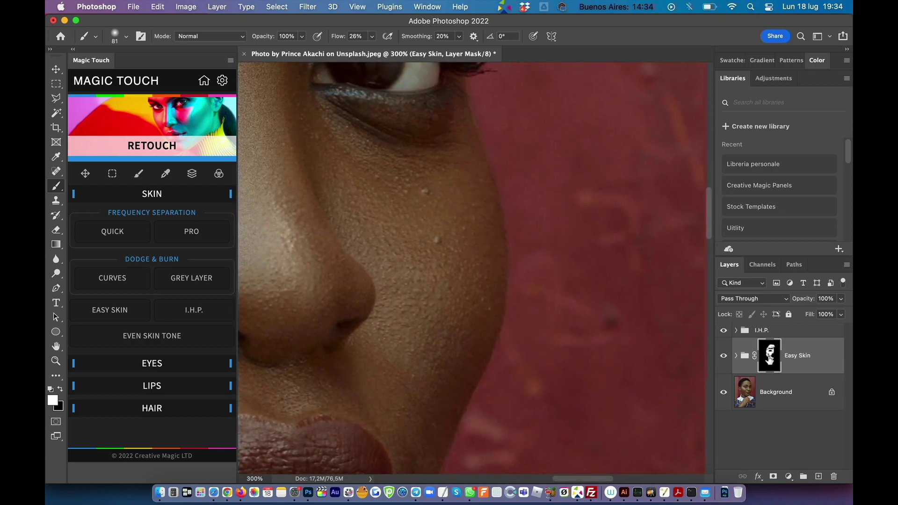
{"action": "left_click", "coordinate": [724, 330]}
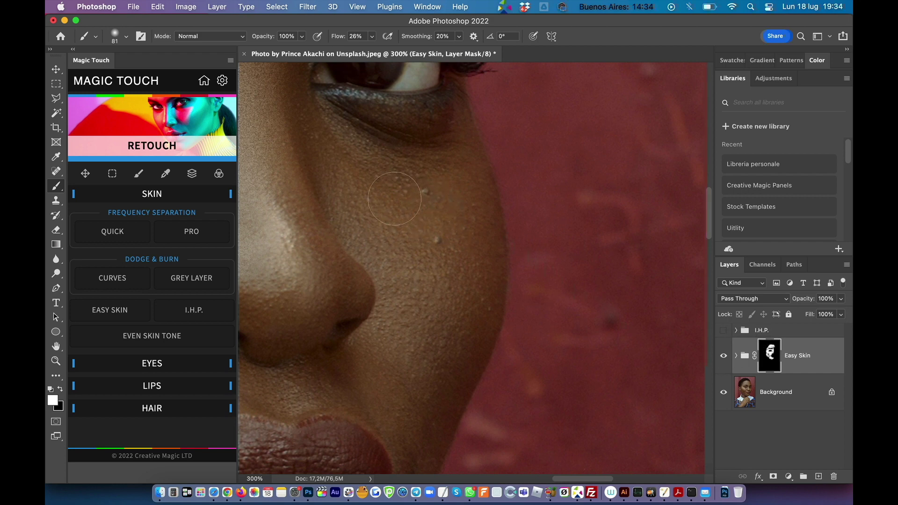
{"action": "mouse_move", "coordinate": [387, 197]}
{"action": "left_mouse_down"}
{"action": "mouse_move", "coordinate": [364, 201]}
{"action": "mouse_move", "coordinate": [357, 188]}
{"action": "mouse_move", "coordinate": [432, 266]}
{"action": "mouse_move", "coordinate": [395, 215]}
{"action": "mouse_move", "coordinate": [388, 179]}
{"action": "mouse_move", "coordinate": [427, 201]}
{"action": "mouse_move", "coordinate": [444, 200]}
{"action": "mouse_move", "coordinate": [344, 167]}
{"action": "mouse_move", "coordinate": [445, 197]}
{"action": "mouse_move", "coordinate": [450, 319]}
{"action": "mouse_move", "coordinate": [428, 364]}
{"action": "mouse_move", "coordinate": [418, 265]}
{"action": "mouse_move", "coordinate": [402, 243]}
{"action": "mouse_move", "coordinate": [439, 356]}
{"action": "mouse_move", "coordinate": [443, 185]}
{"action": "mouse_move", "coordinate": [468, 294]}
{"action": "mouse_move", "coordinate": [415, 307]}
{"action": "mouse_move", "coordinate": [404, 305]}
{"action": "mouse_move", "coordinate": [404, 290]}
{"action": "mouse_move", "coordinate": [342, 213]}
{"action": "mouse_move", "coordinate": [369, 164]}
{"action": "left_mouse_up"}
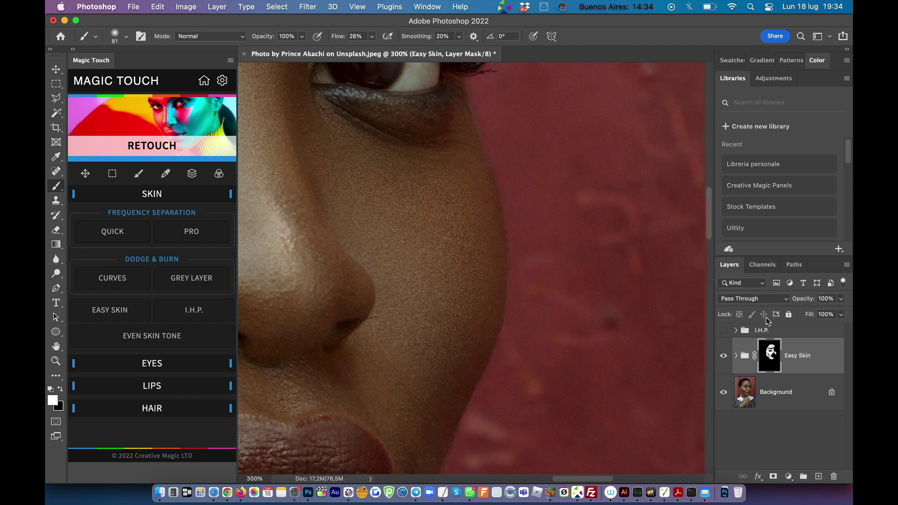
Show I.H.P. and paint white on the High Pass mask across the cheek
{"action": "left_click", "coordinate": [724, 330]}
{"action": "left_click", "coordinate": [739, 331]}
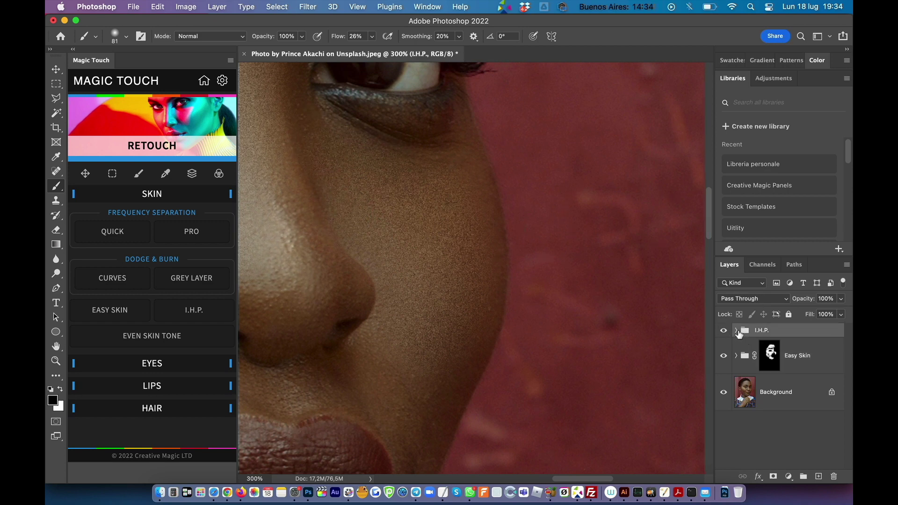
{"action": "left_click", "coordinate": [736, 331]}
{"action": "left_click", "coordinate": [790, 355]}
{"action": "key", "text": "x"}
{"action": "mouse_move", "coordinate": [339, 161]}
{"action": "left_mouse_down"}
{"action": "mouse_move", "coordinate": [448, 214]}
{"action": "mouse_move", "coordinate": [476, 250]}
{"action": "mouse_move", "coordinate": [451, 365]}
{"action": "left_mouse_up"}
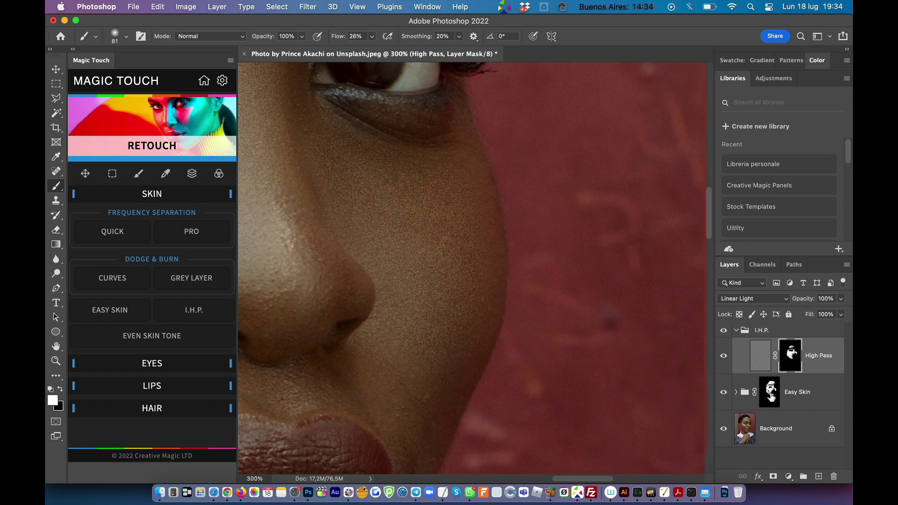
{"action": "left_click", "coordinate": [770, 395]}
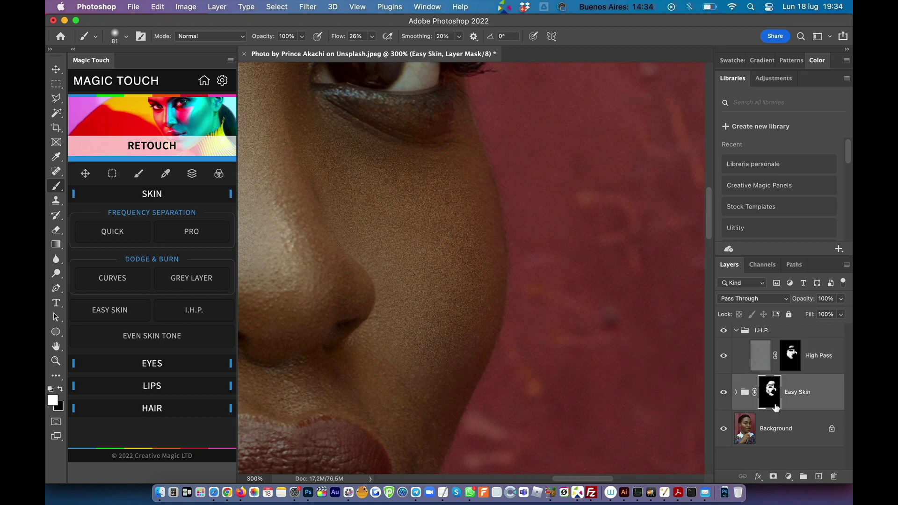
Pick mid grey 848484 as the foreground colour in the Color Picker
{"action": "left_click", "coordinate": [54, 401]}
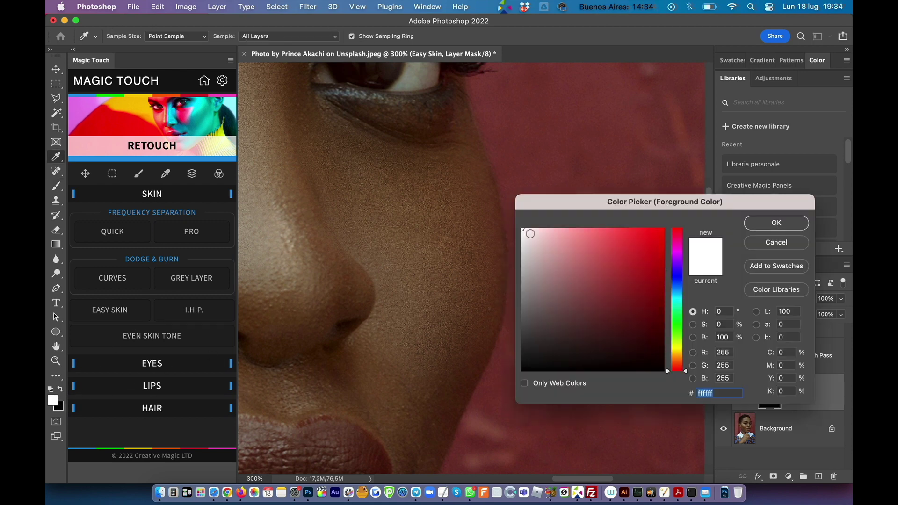
{"action": "left_click_drag", "start_coordinate": [530, 299], "coordinate": [517, 293]}
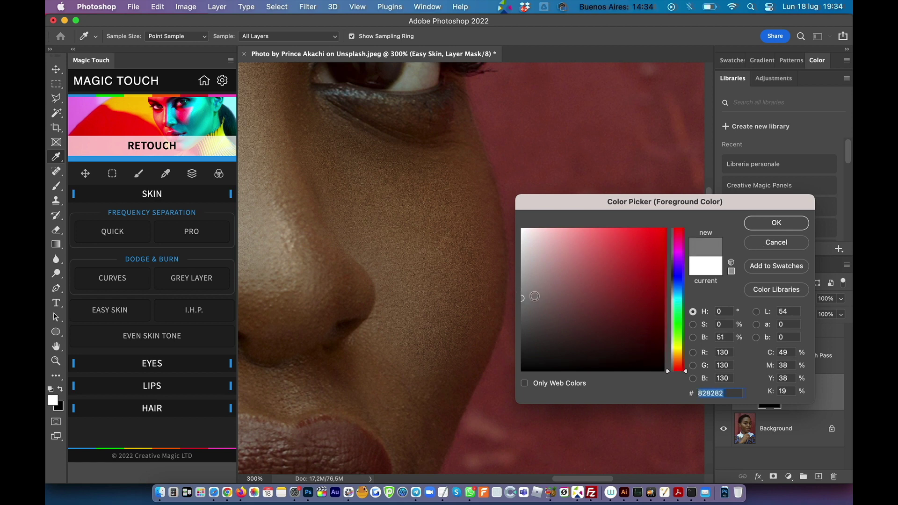
{"action": "left_click", "coordinate": [519, 296]}
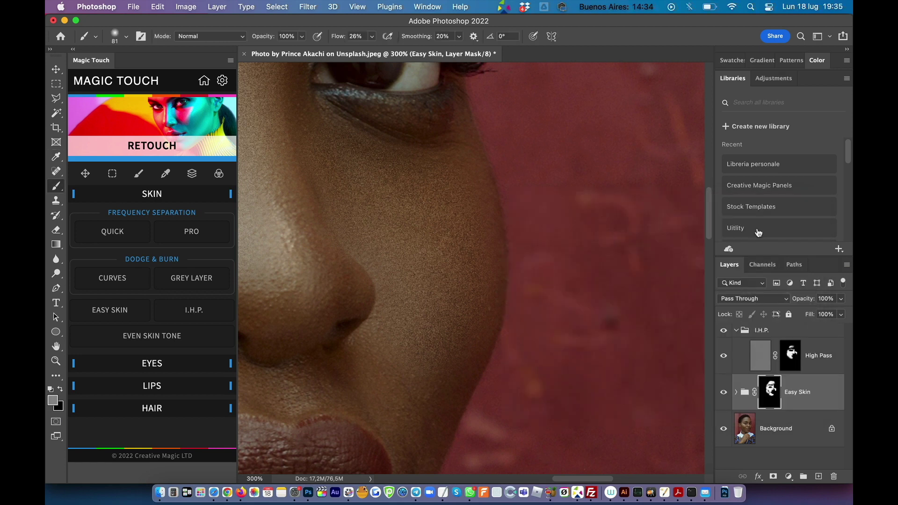
{"action": "left_click", "coordinate": [775, 223]}
Show only the Background layer and add a new empty Layer 1 above it
{"action": "left_click", "coordinate": [723, 330]}
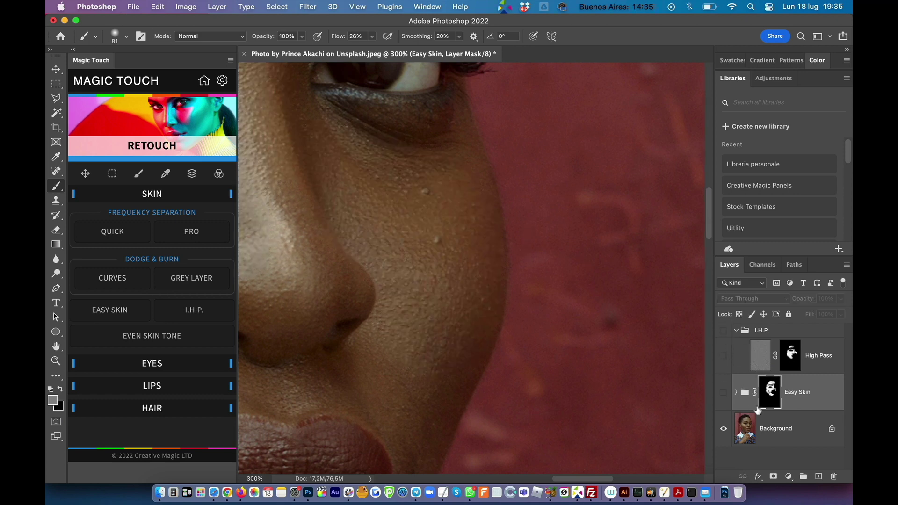
{"action": "left_click", "coordinate": [787, 433]}
{"action": "left_click", "coordinate": [818, 476]}
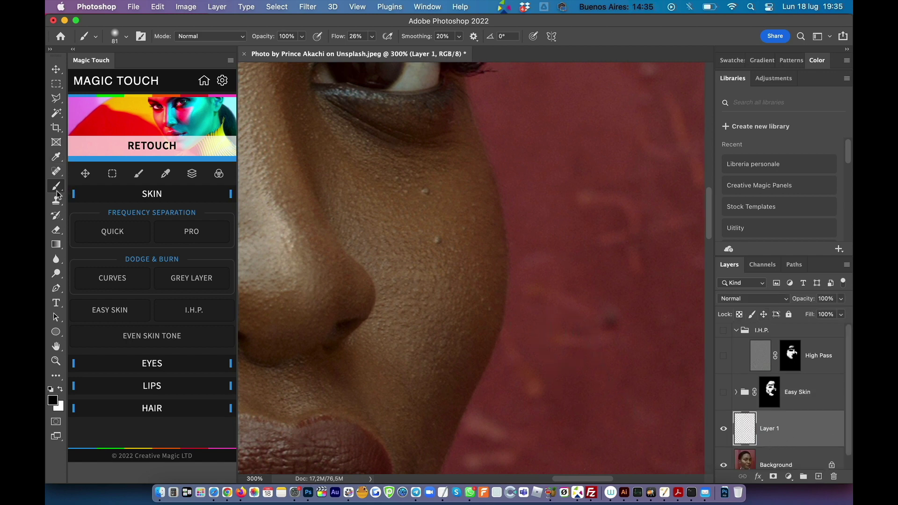
Spot-heal the lower and upper cheek blemishes on Layer 1, then turn all retouch groups back on
{"action": "left_click", "coordinate": [56, 171]}
{"action": "right_click", "coordinate": [56, 171]}
{"action": "left_click", "coordinate": [117, 168]}
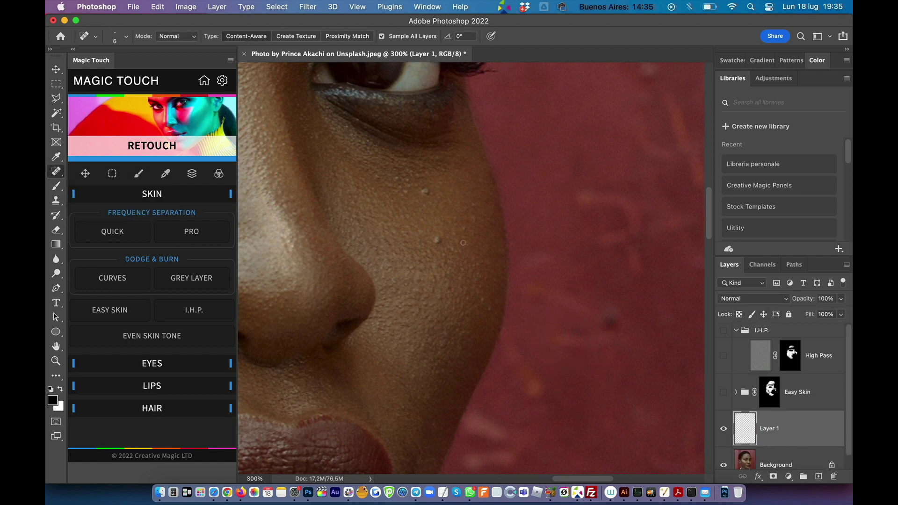
{"action": "left_click", "coordinate": [437, 238]}
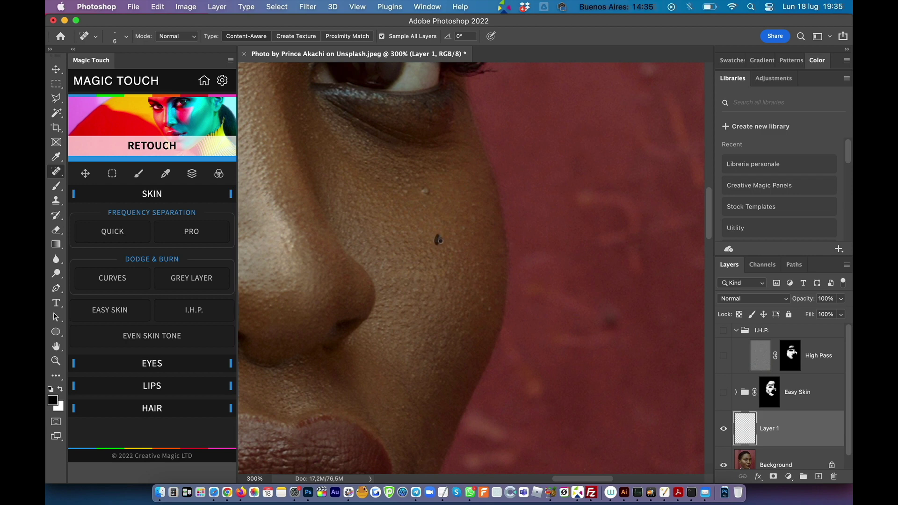
{"action": "left_click", "coordinate": [425, 191]}
{"action": "left_click_drag", "start_coordinate": [724, 392], "coordinate": [724, 338]}
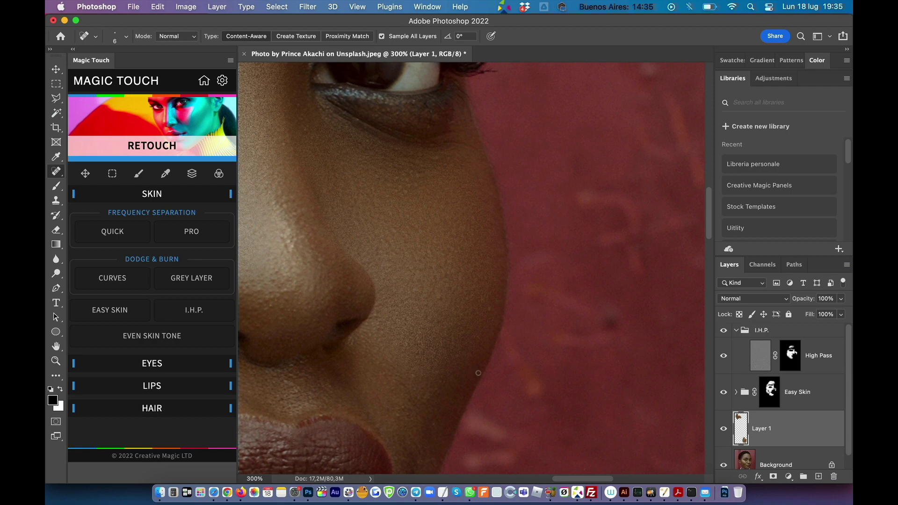
Zoom out to 100% and recentre the face, then revisit the EASY SKIN and I.H.P. buttons
{"action": "scroll", "coordinate": [478, 373], "scroll_direction": "down", "scroll_amount": 5}
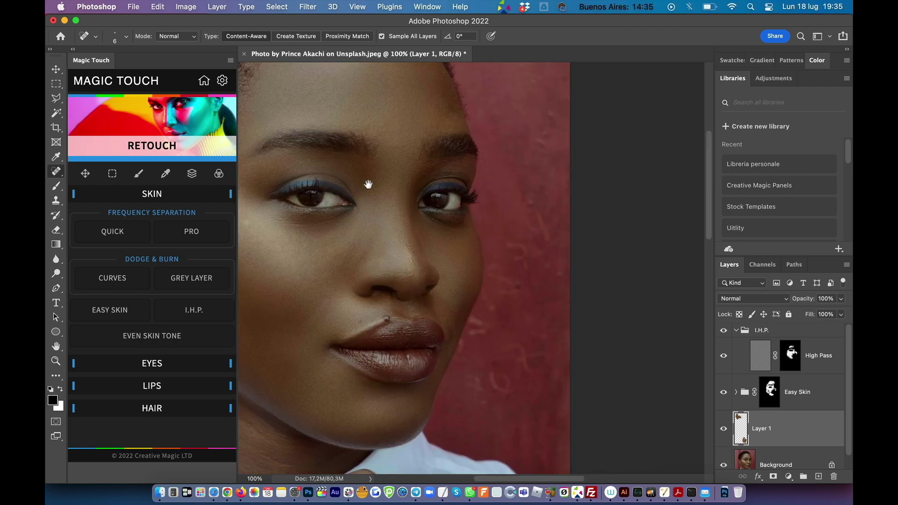
{"action": "scroll", "coordinate": [443, 221], "scroll_direction": "down", "scroll_amount": 2}
{"action": "left_click_drag", "start_coordinate": [443, 221], "coordinate": [457, 209]}
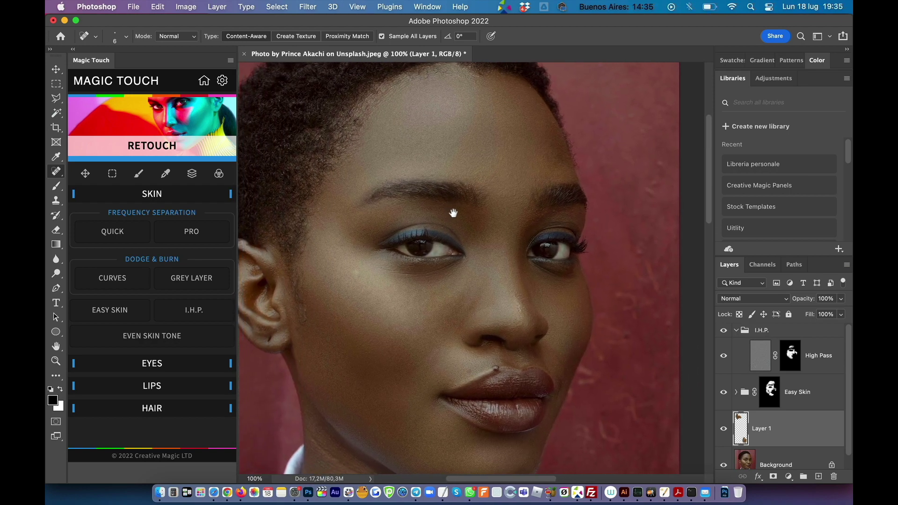
{"action": "left_click", "coordinate": [56, 69]}
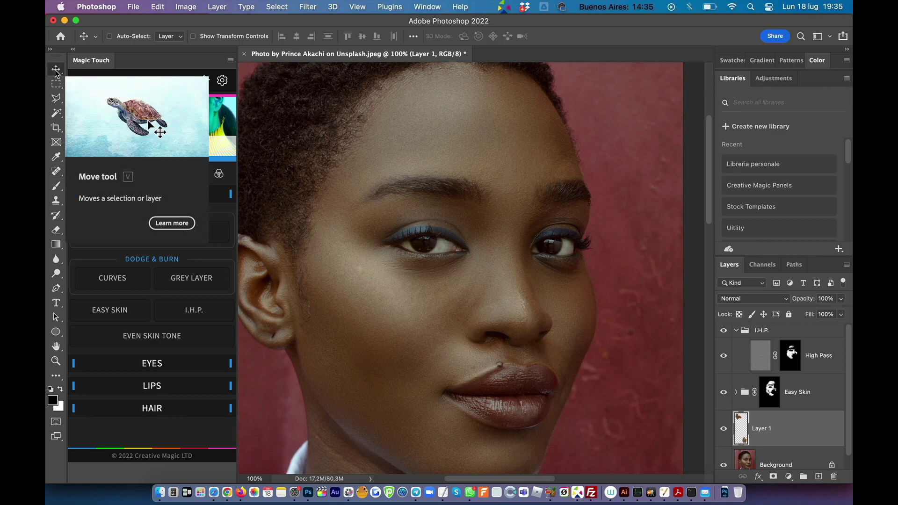
{"action": "left_click", "coordinate": [122, 317]}
{"action": "left_click", "coordinate": [217, 308]}
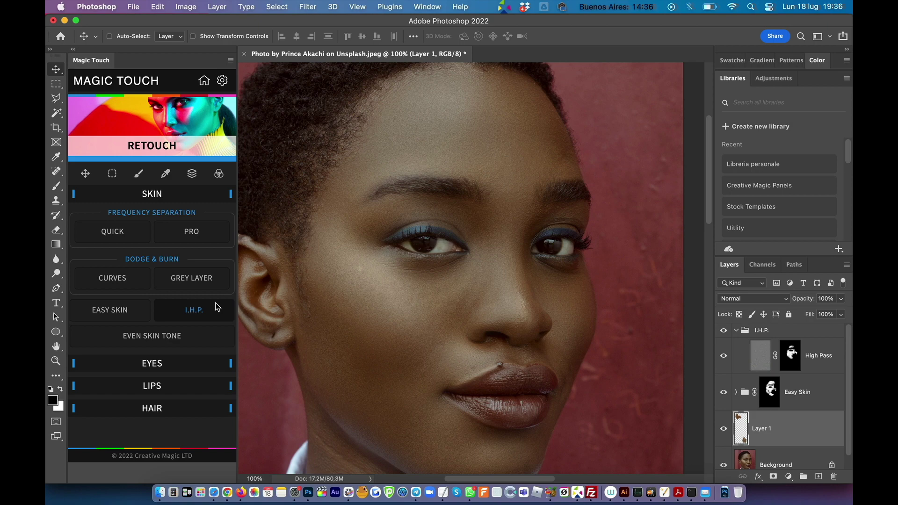
Browse the Magic Touch Looks and Face Warp sections, returning Home after each
{"action": "left_click", "coordinate": [204, 81]}
{"action": "left_click", "coordinate": [174, 163]}
{"action": "left_click", "coordinate": [204, 81]}
{"action": "left_click", "coordinate": [155, 239]}
{"action": "left_click", "coordinate": [208, 81]}
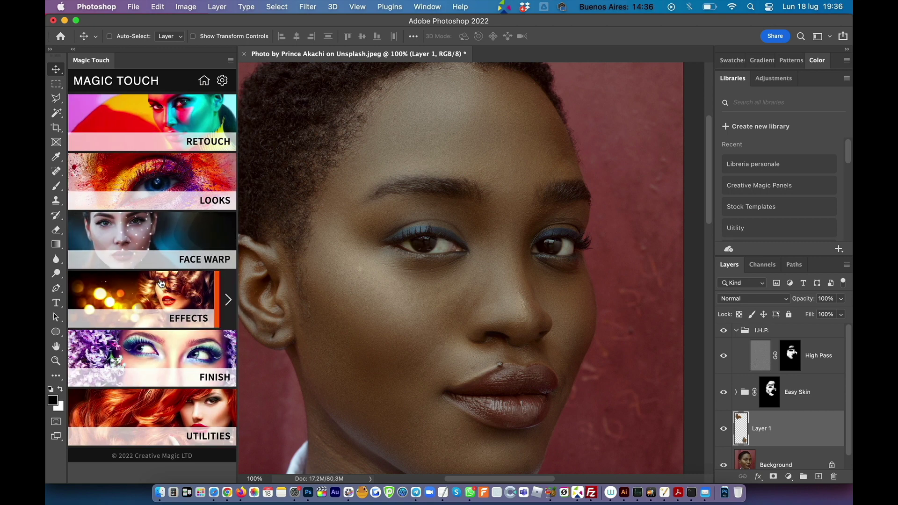
Browse the Effects, Finish and Utilities sections, ending on the Magic Touch main menu
{"action": "left_click", "coordinate": [155, 299]}
{"action": "left_click", "coordinate": [204, 83]}
{"action": "left_click", "coordinate": [148, 347]}
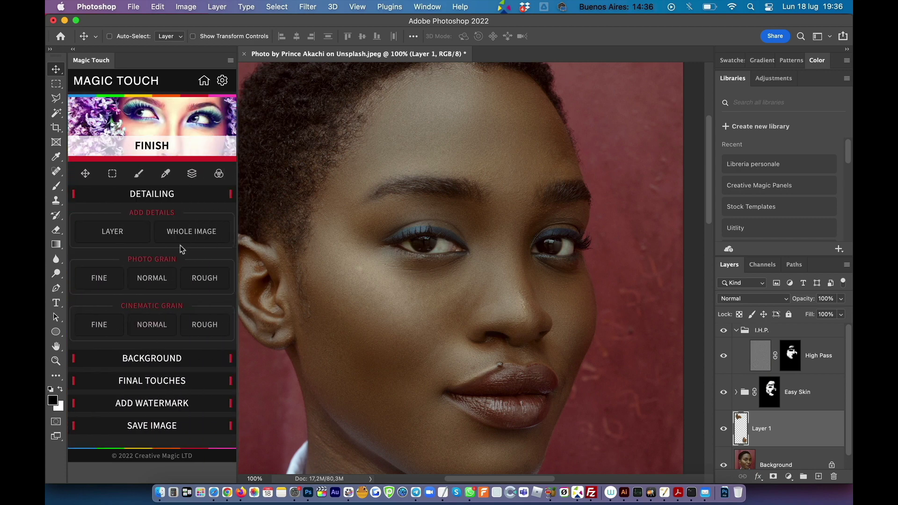
{"action": "left_click", "coordinate": [204, 81]}
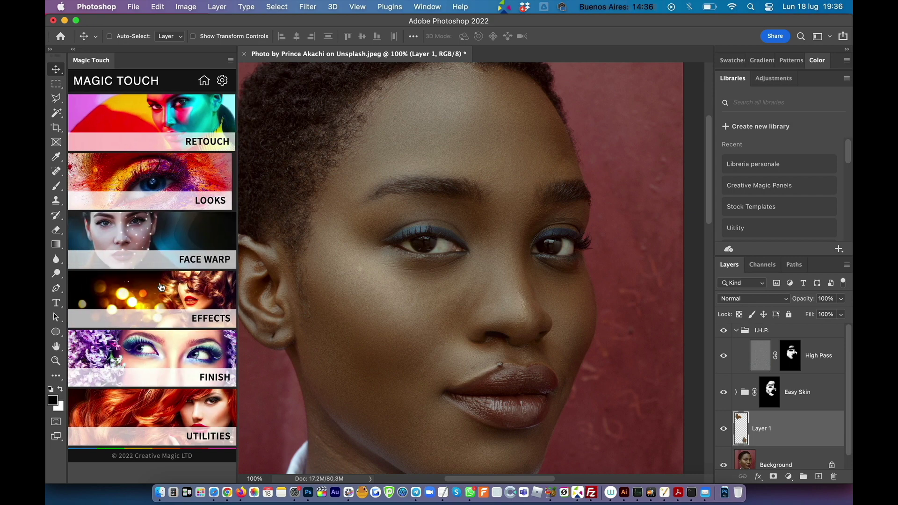
{"action": "left_click", "coordinate": [157, 422]}
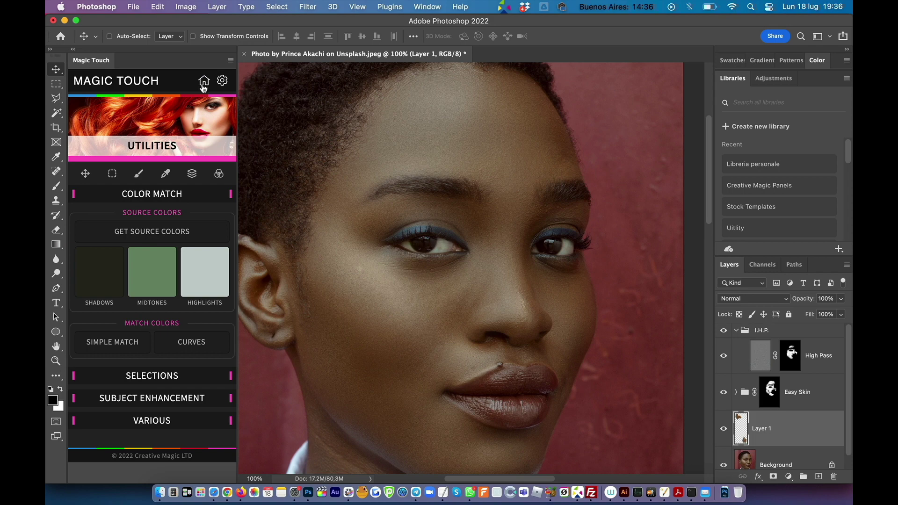
{"action": "left_click", "coordinate": [204, 82]}
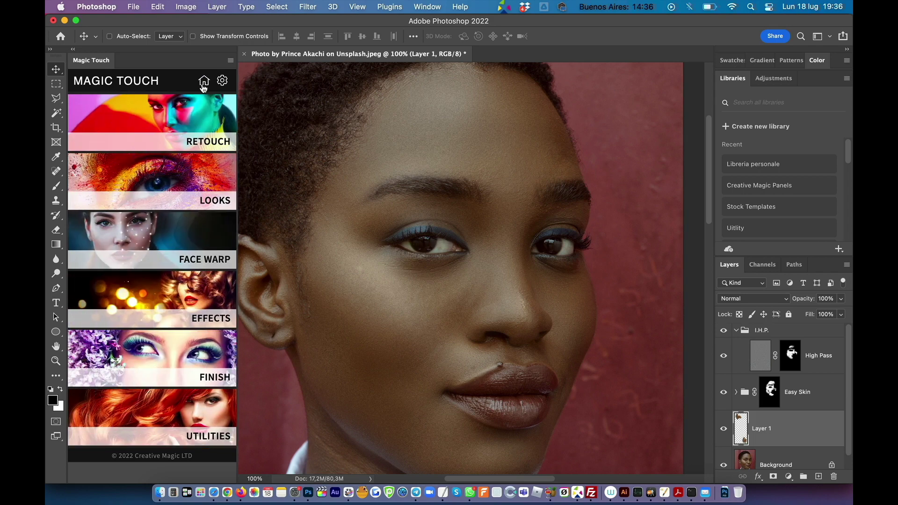